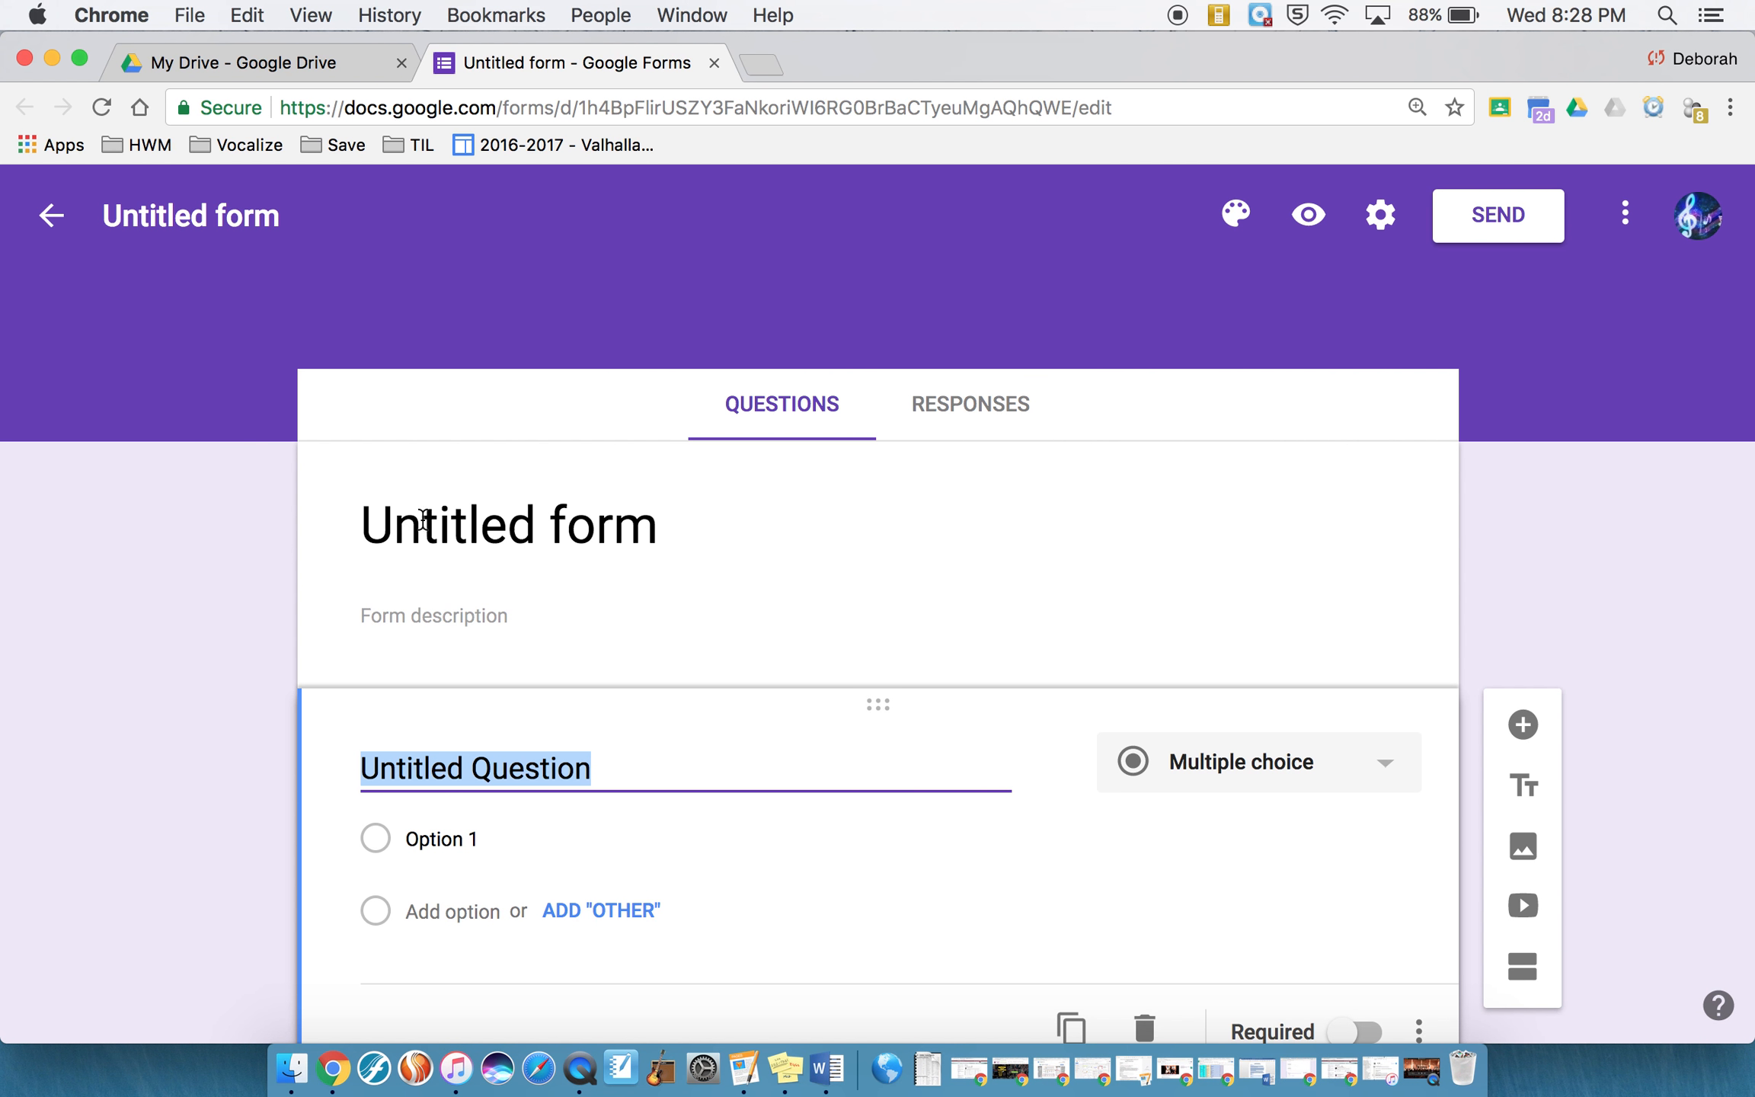
Title the form 'Test'.
left_click(444, 527)
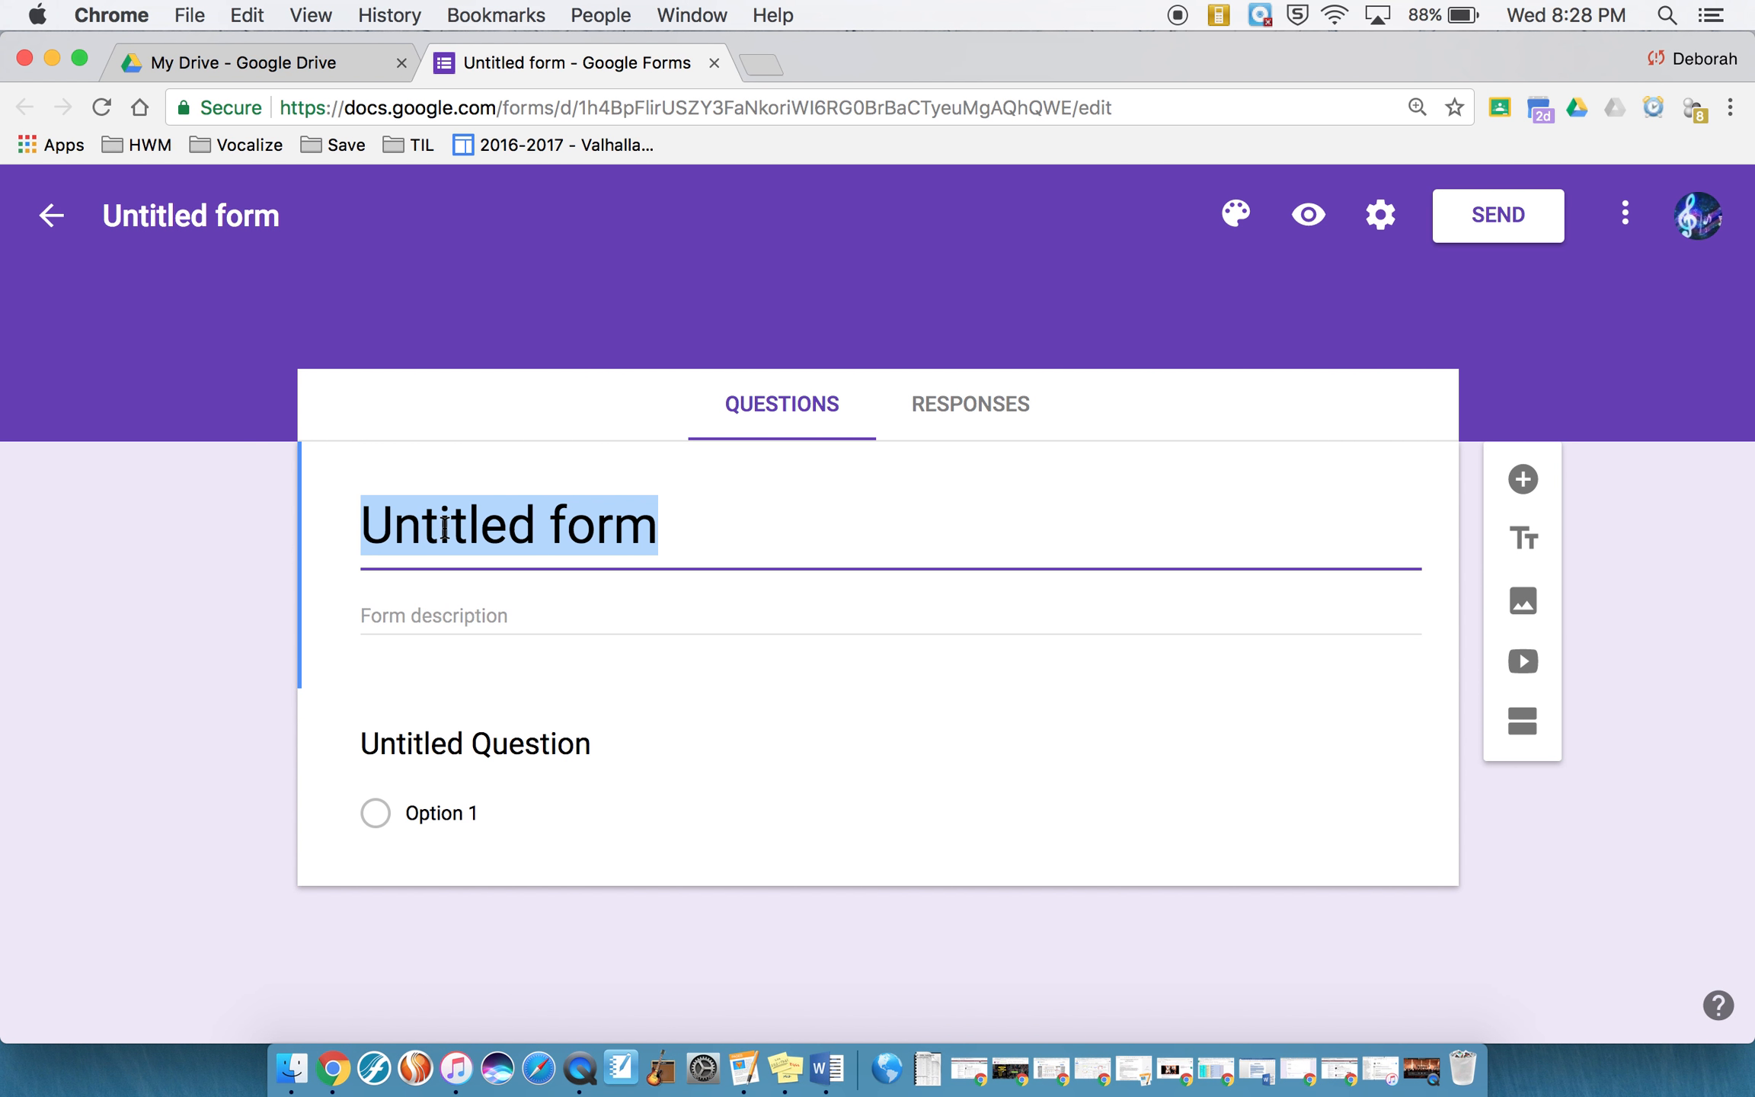
type("TEst")
key("BackSpace")
key("BackSpace")
key("BackSpace")
type("est")
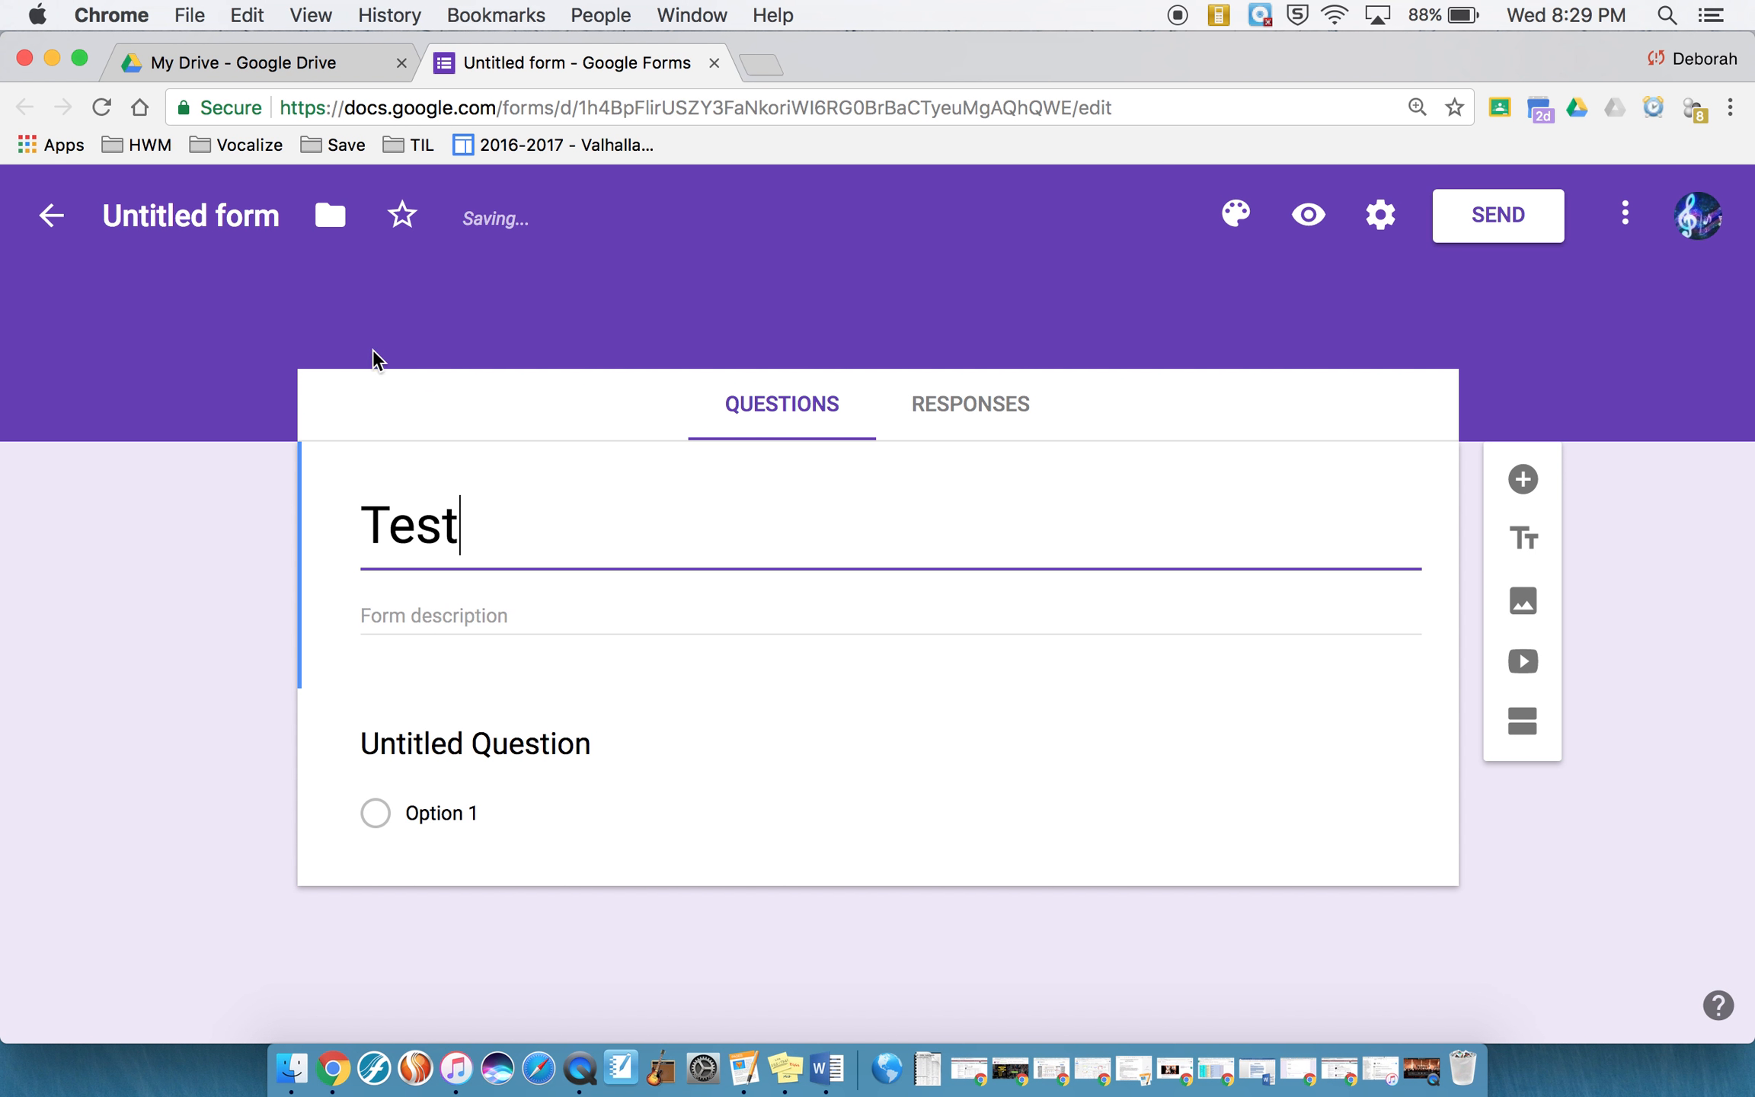
left_click(251, 223)
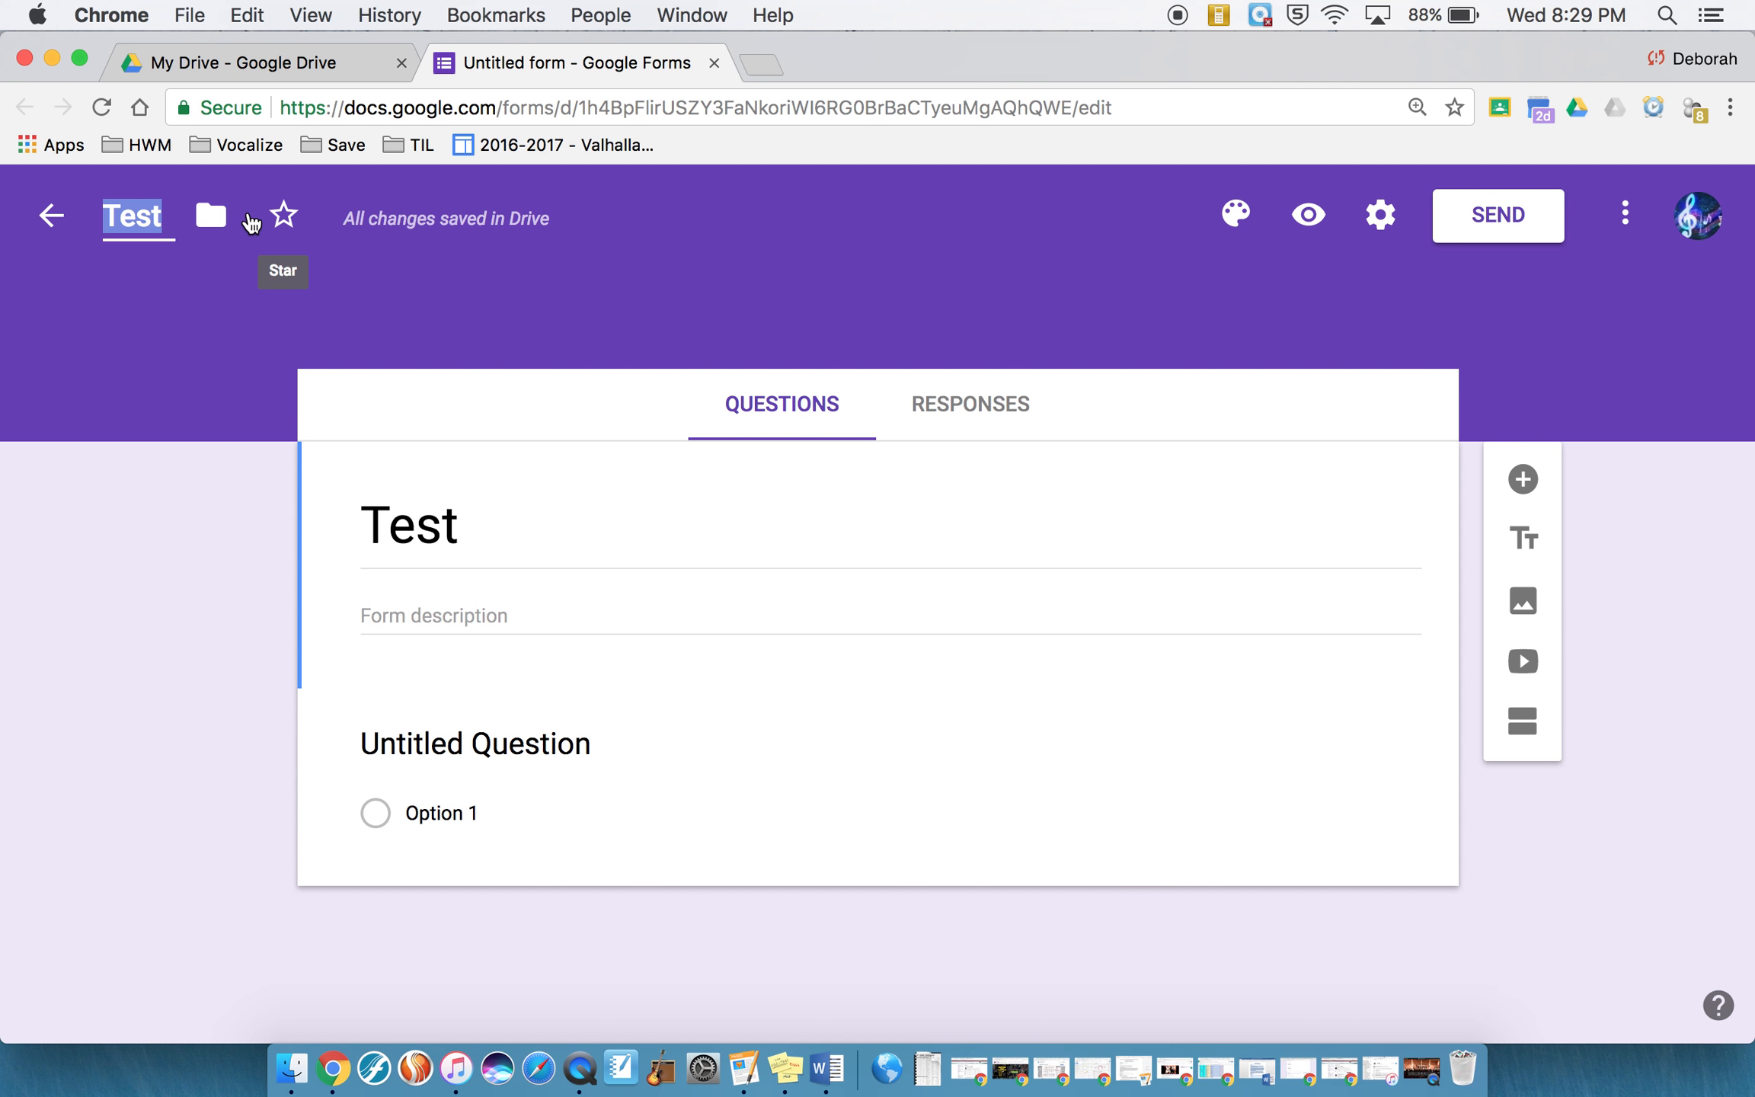
Add the form description 'This is a test Google Form'.
left_click(468, 615)
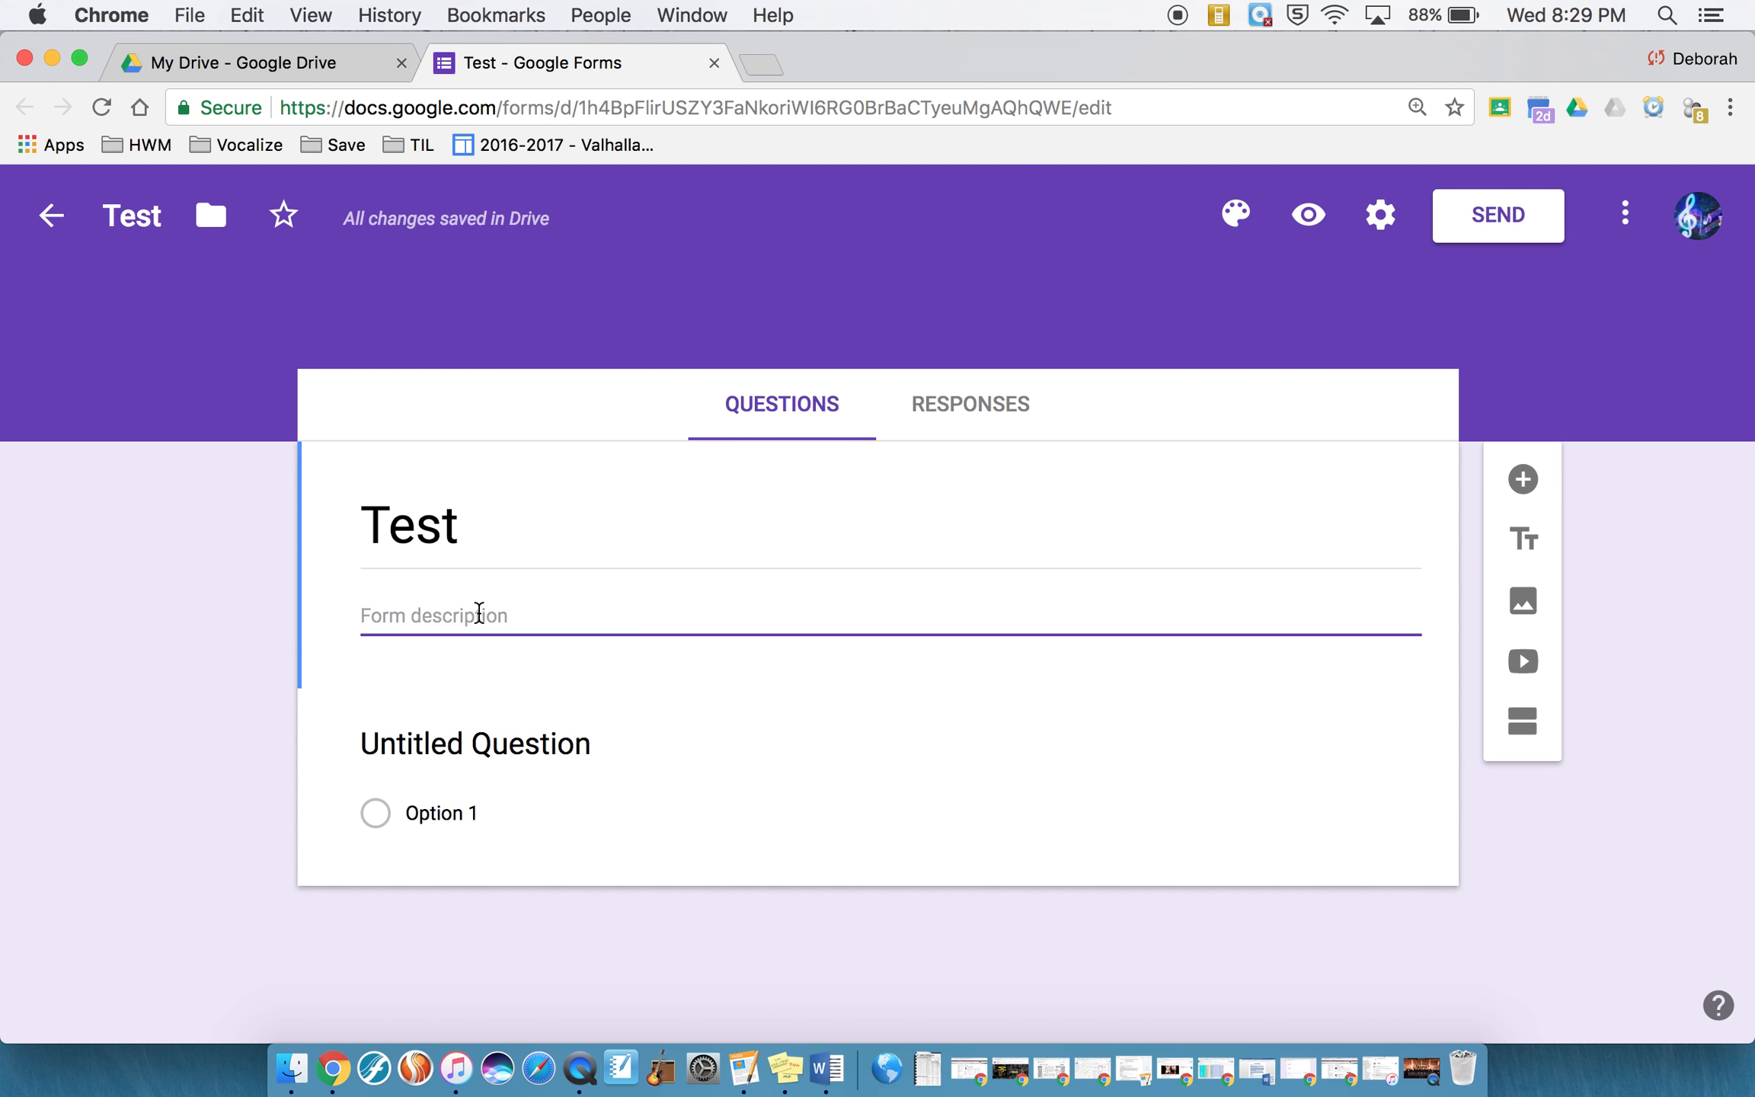
type("This is a test Google Form")
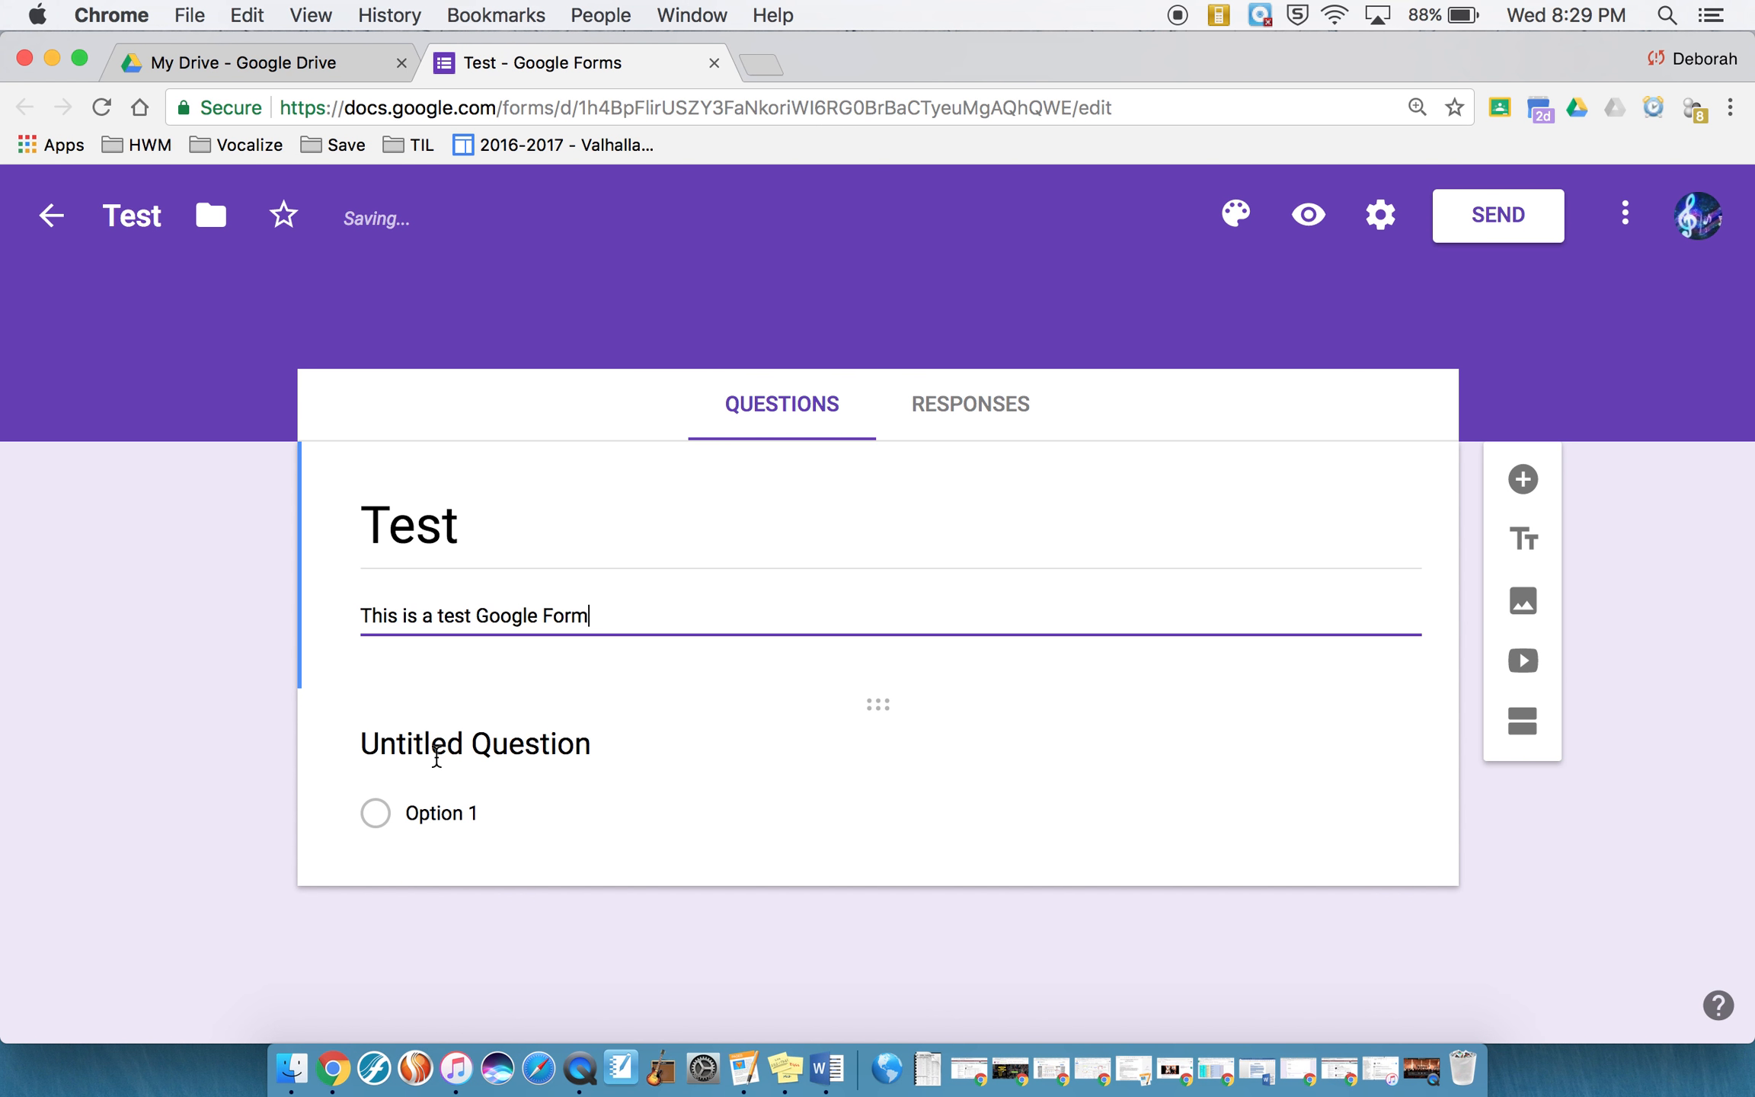
left_click(463, 750)
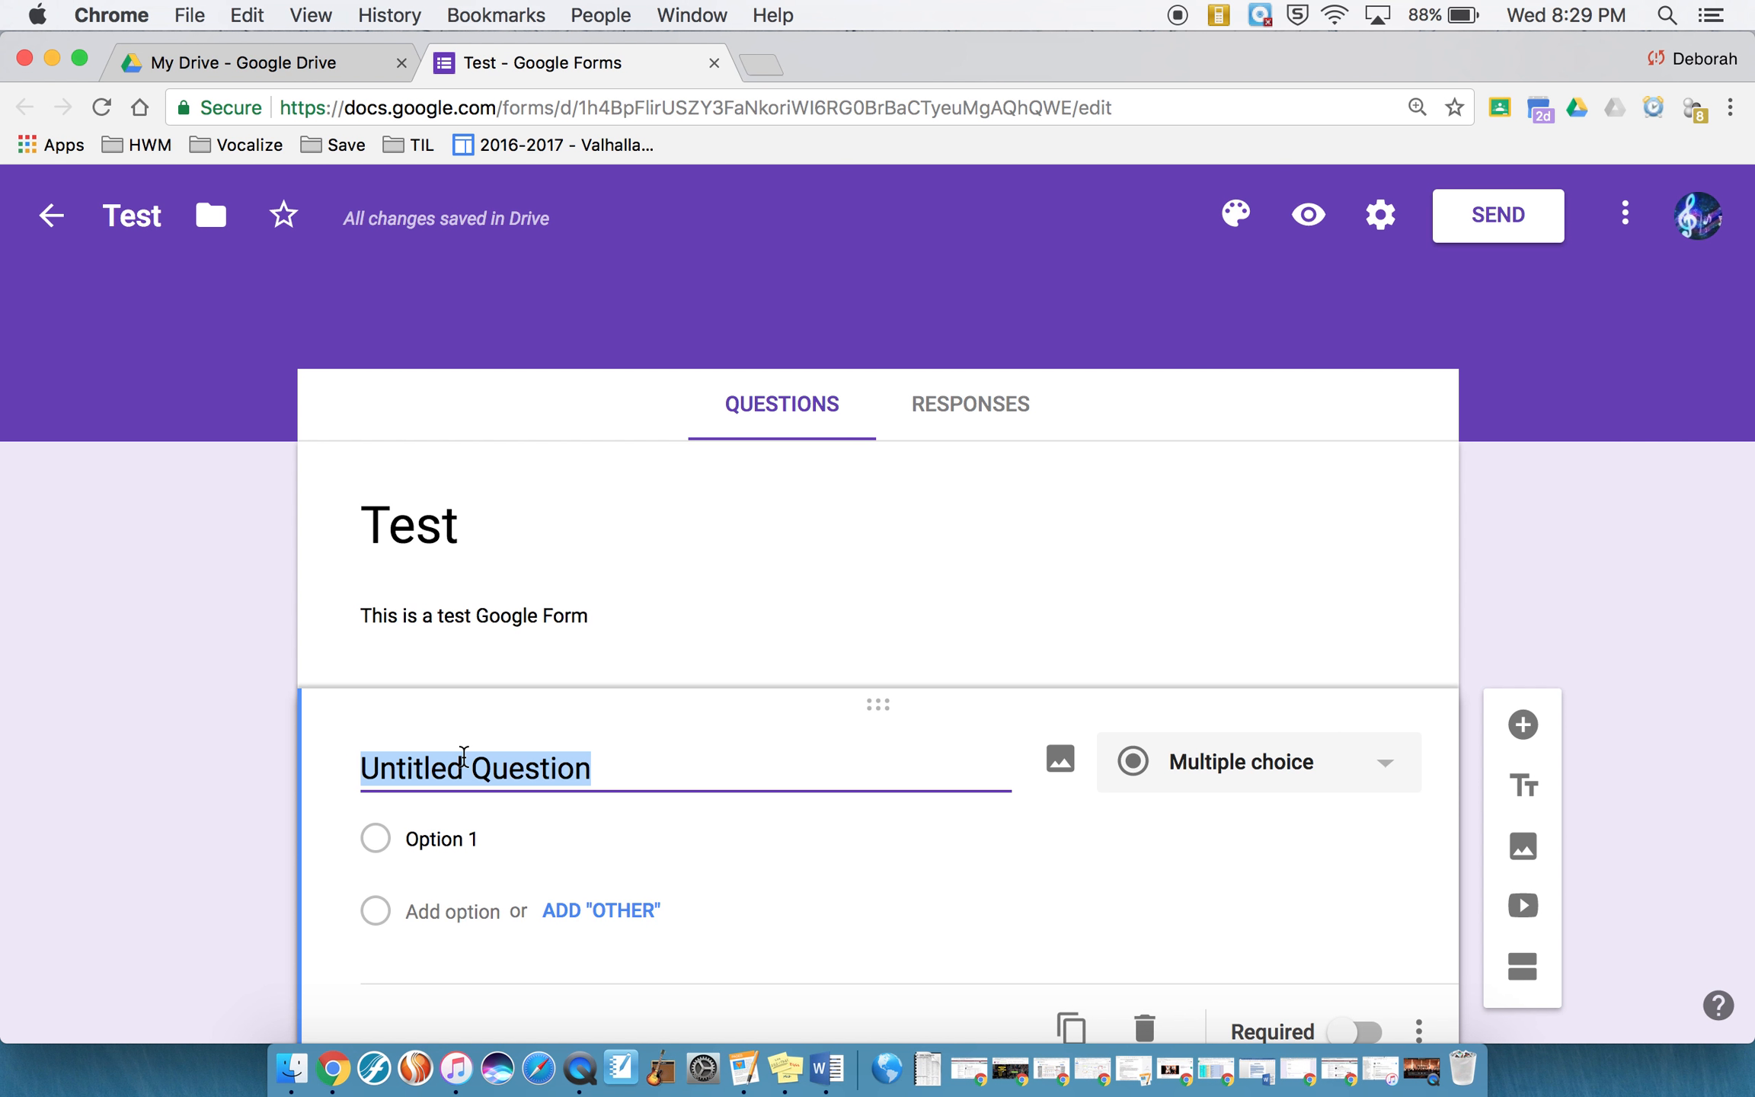
Title the first question 'First', keep it as Short answer, and make it required.
type("First")
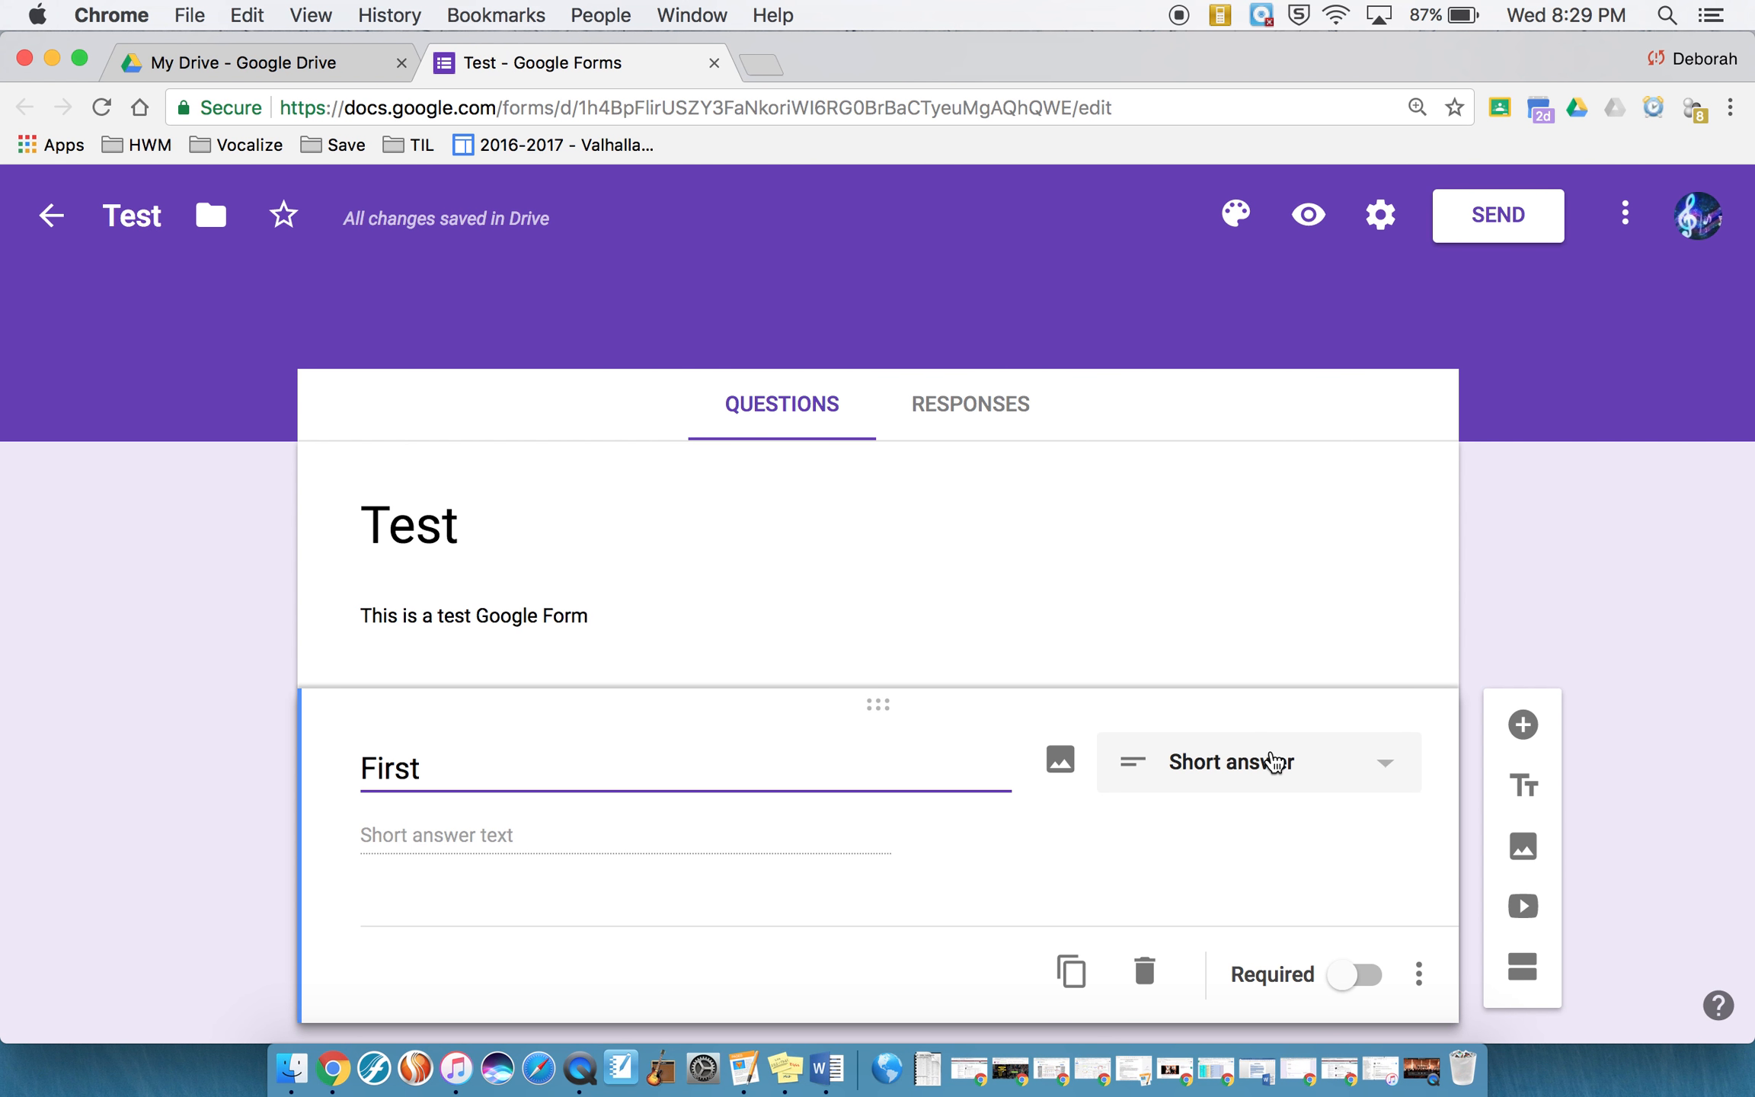
left_click(1272, 762)
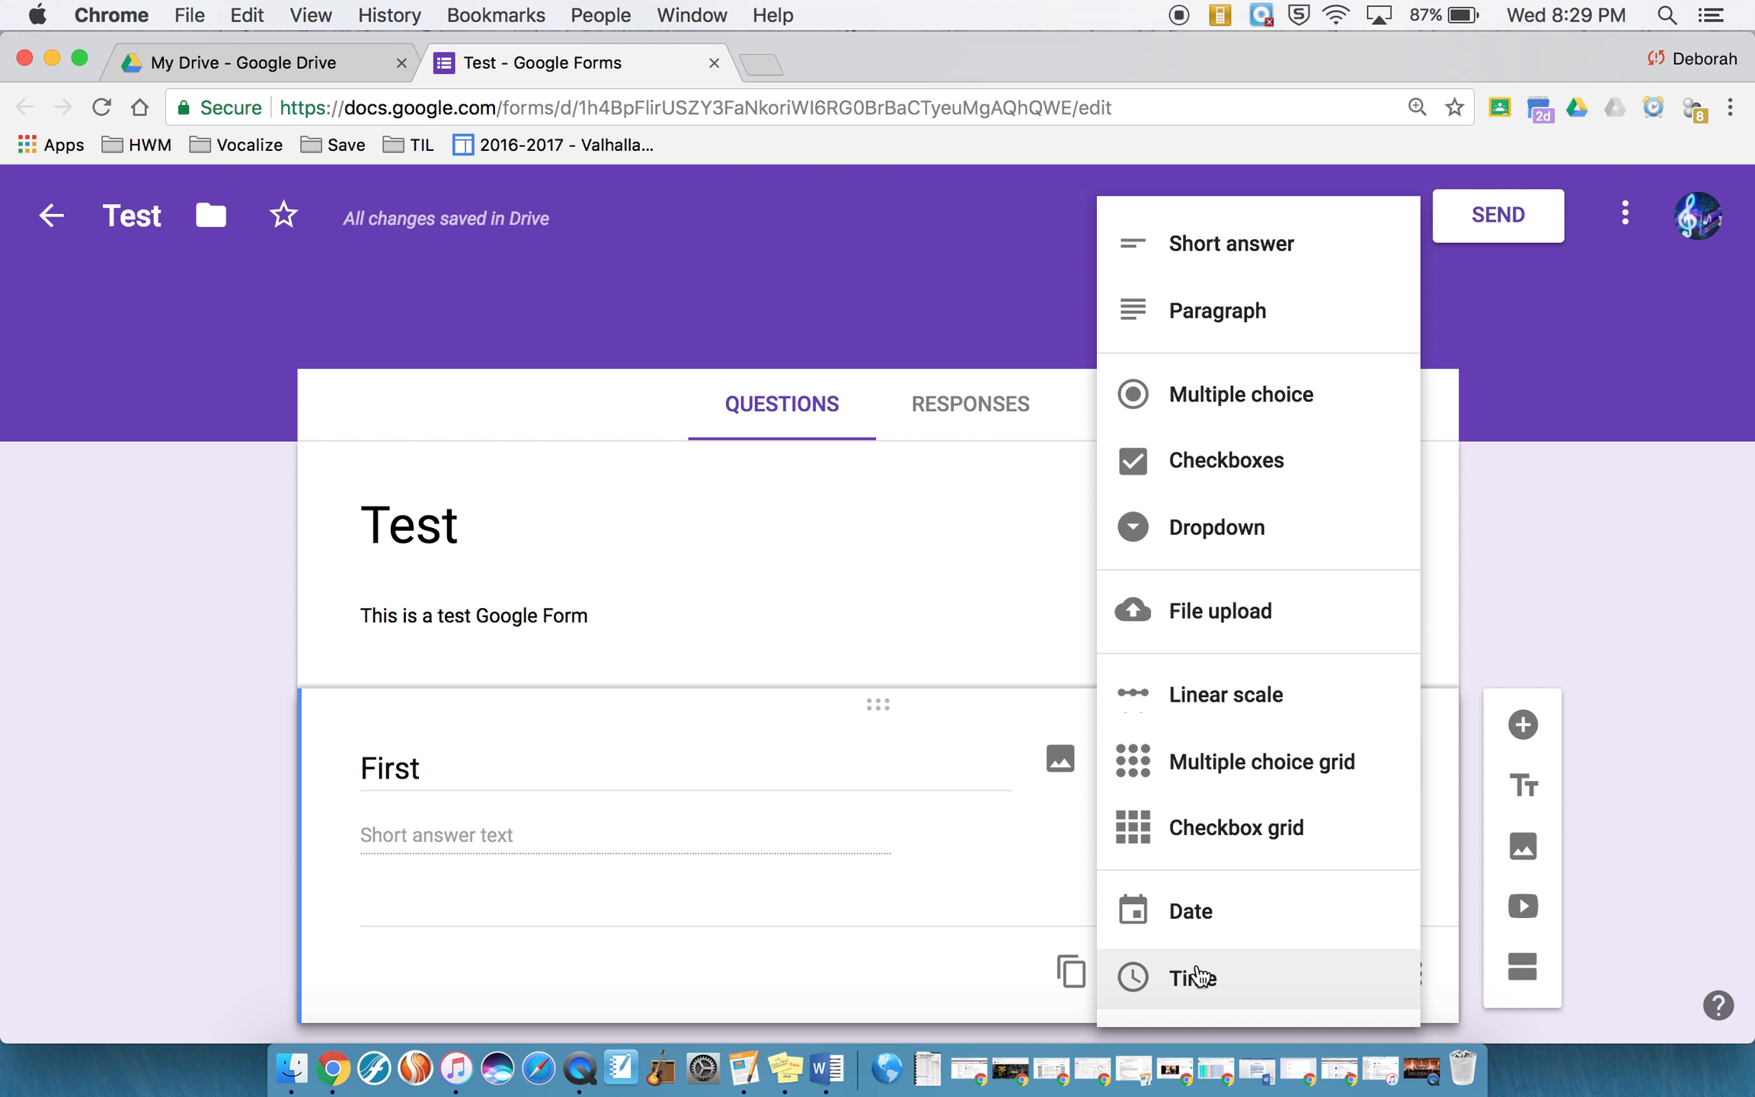
left_click(1060, 868)
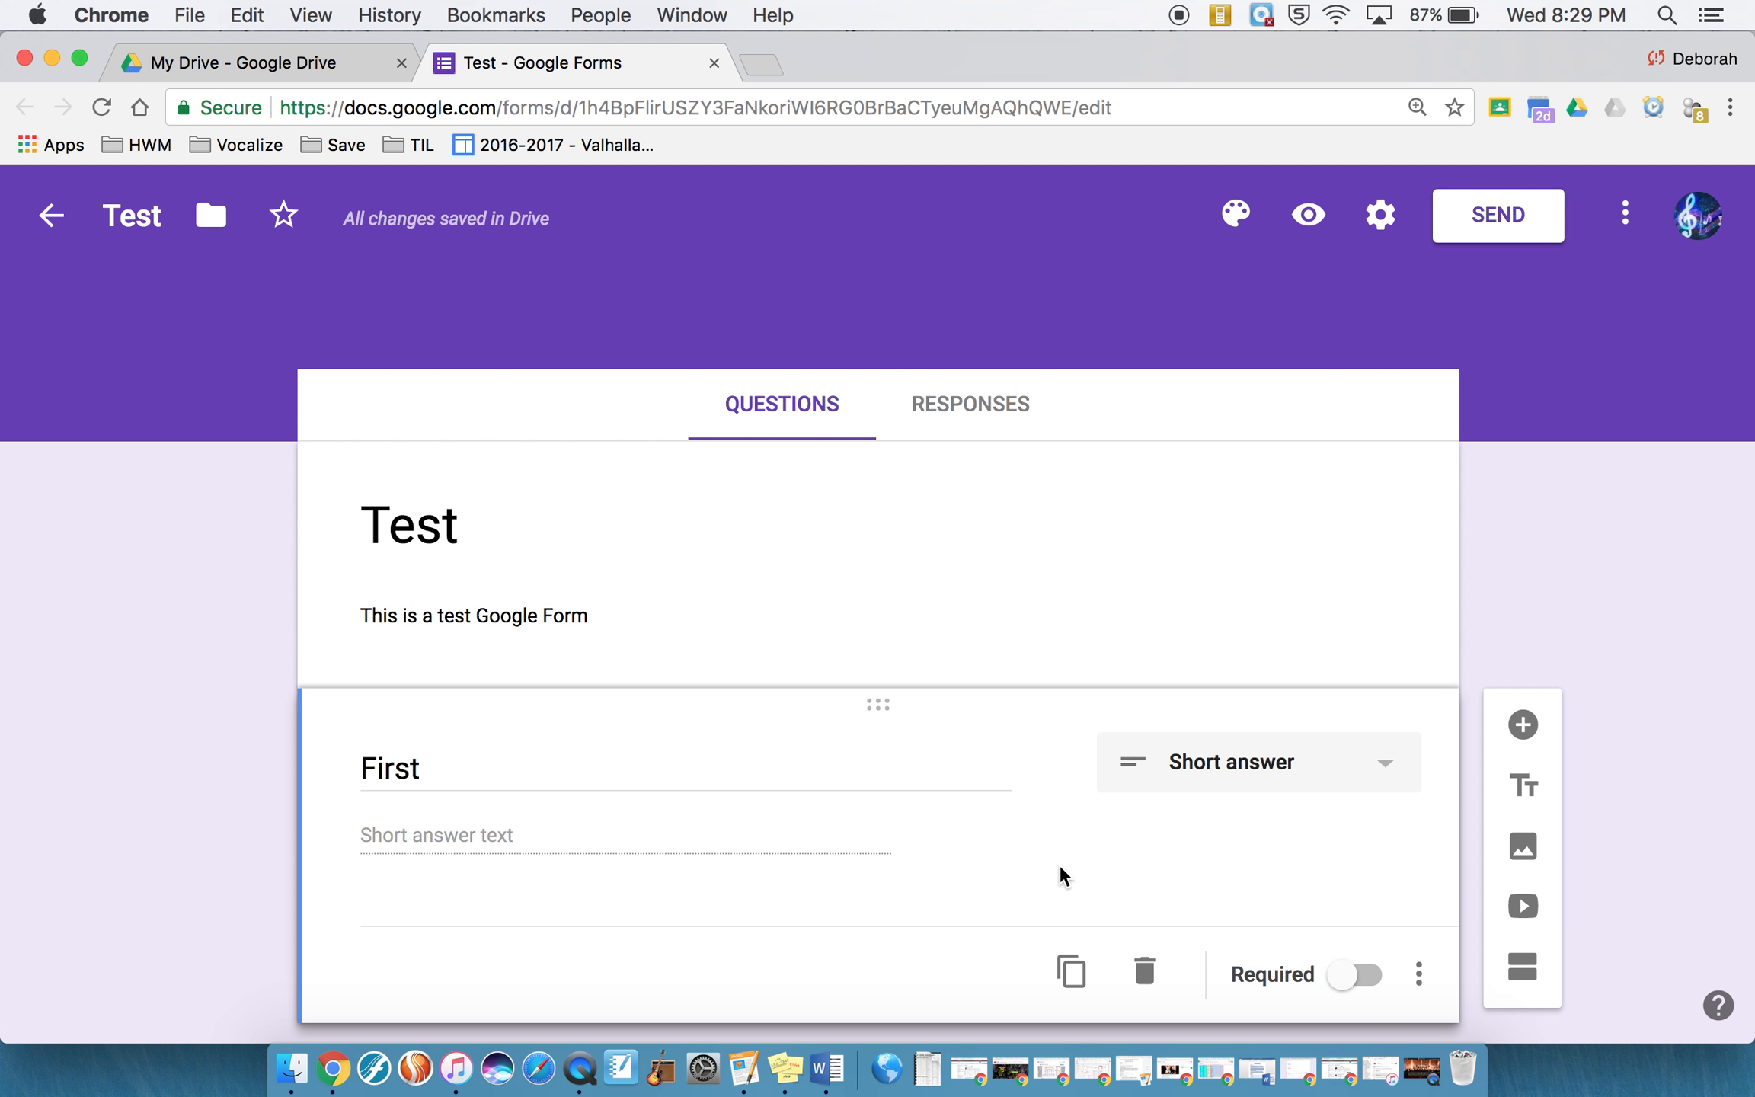
left_click(1363, 974)
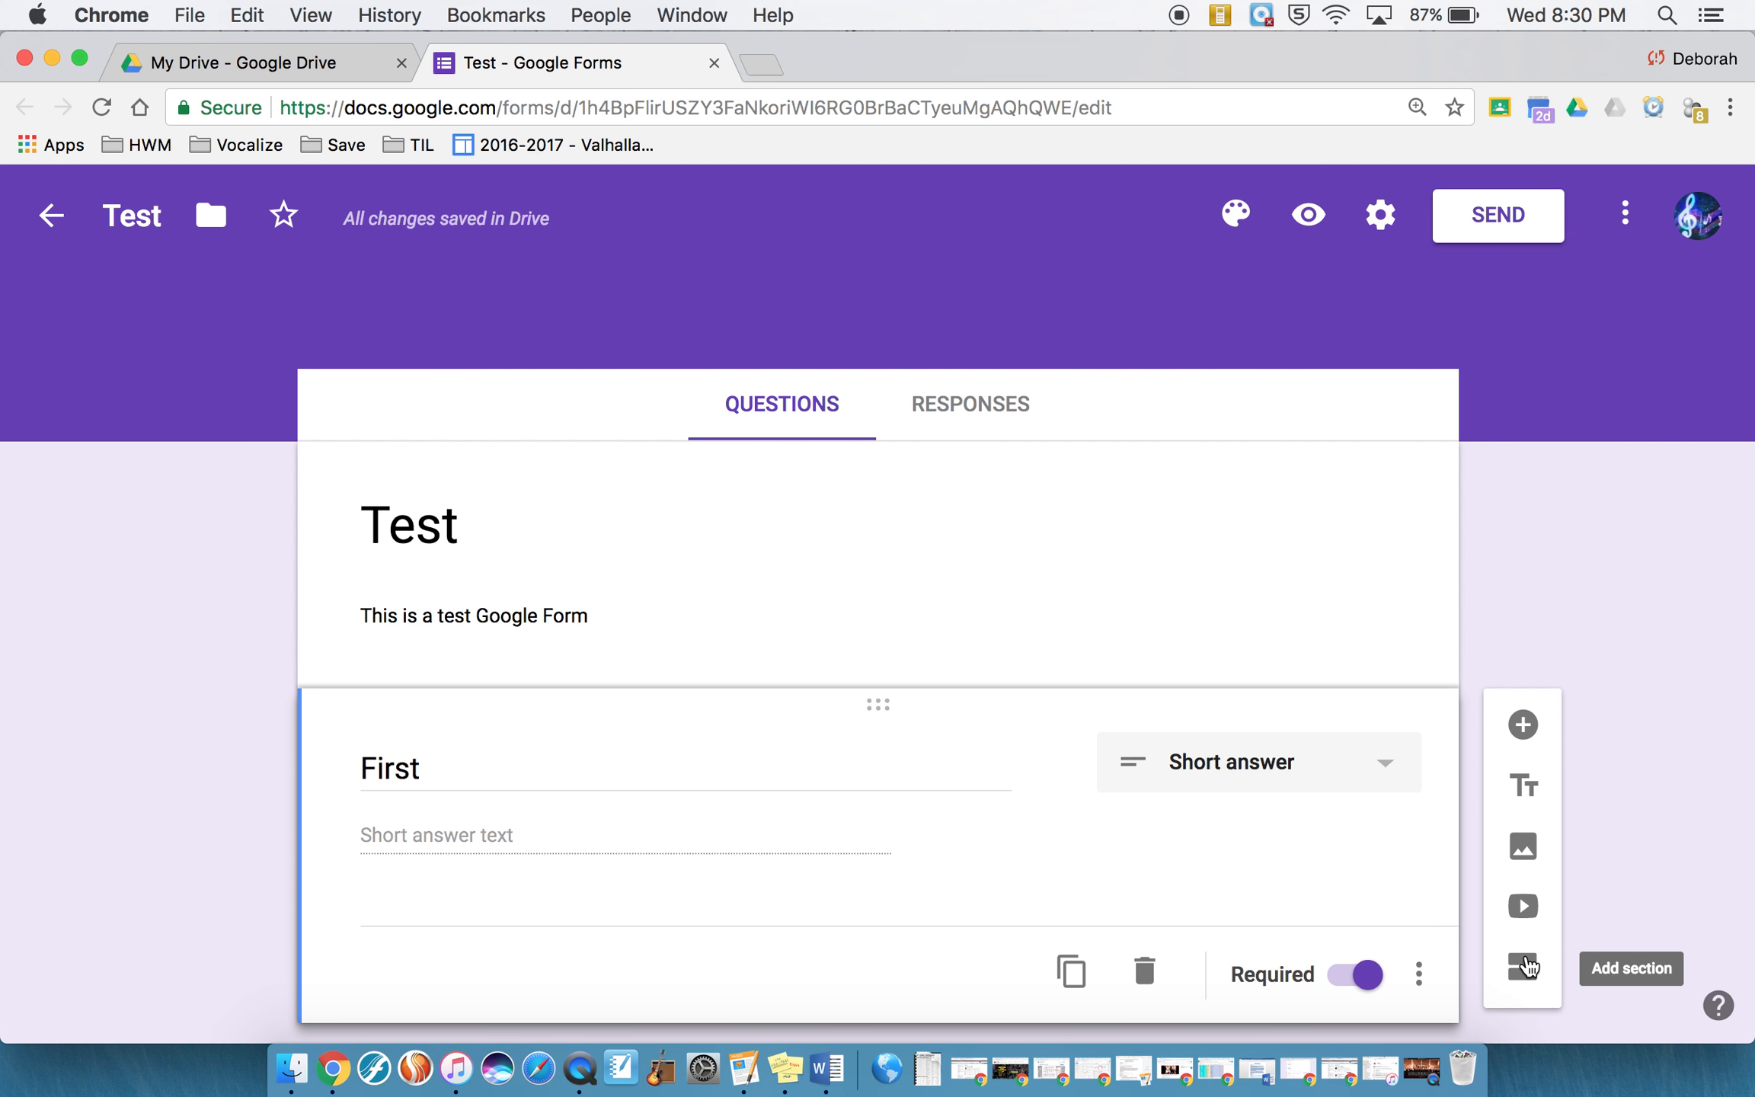
Add a required question titled 'Last Name'.
left_click(1524, 726)
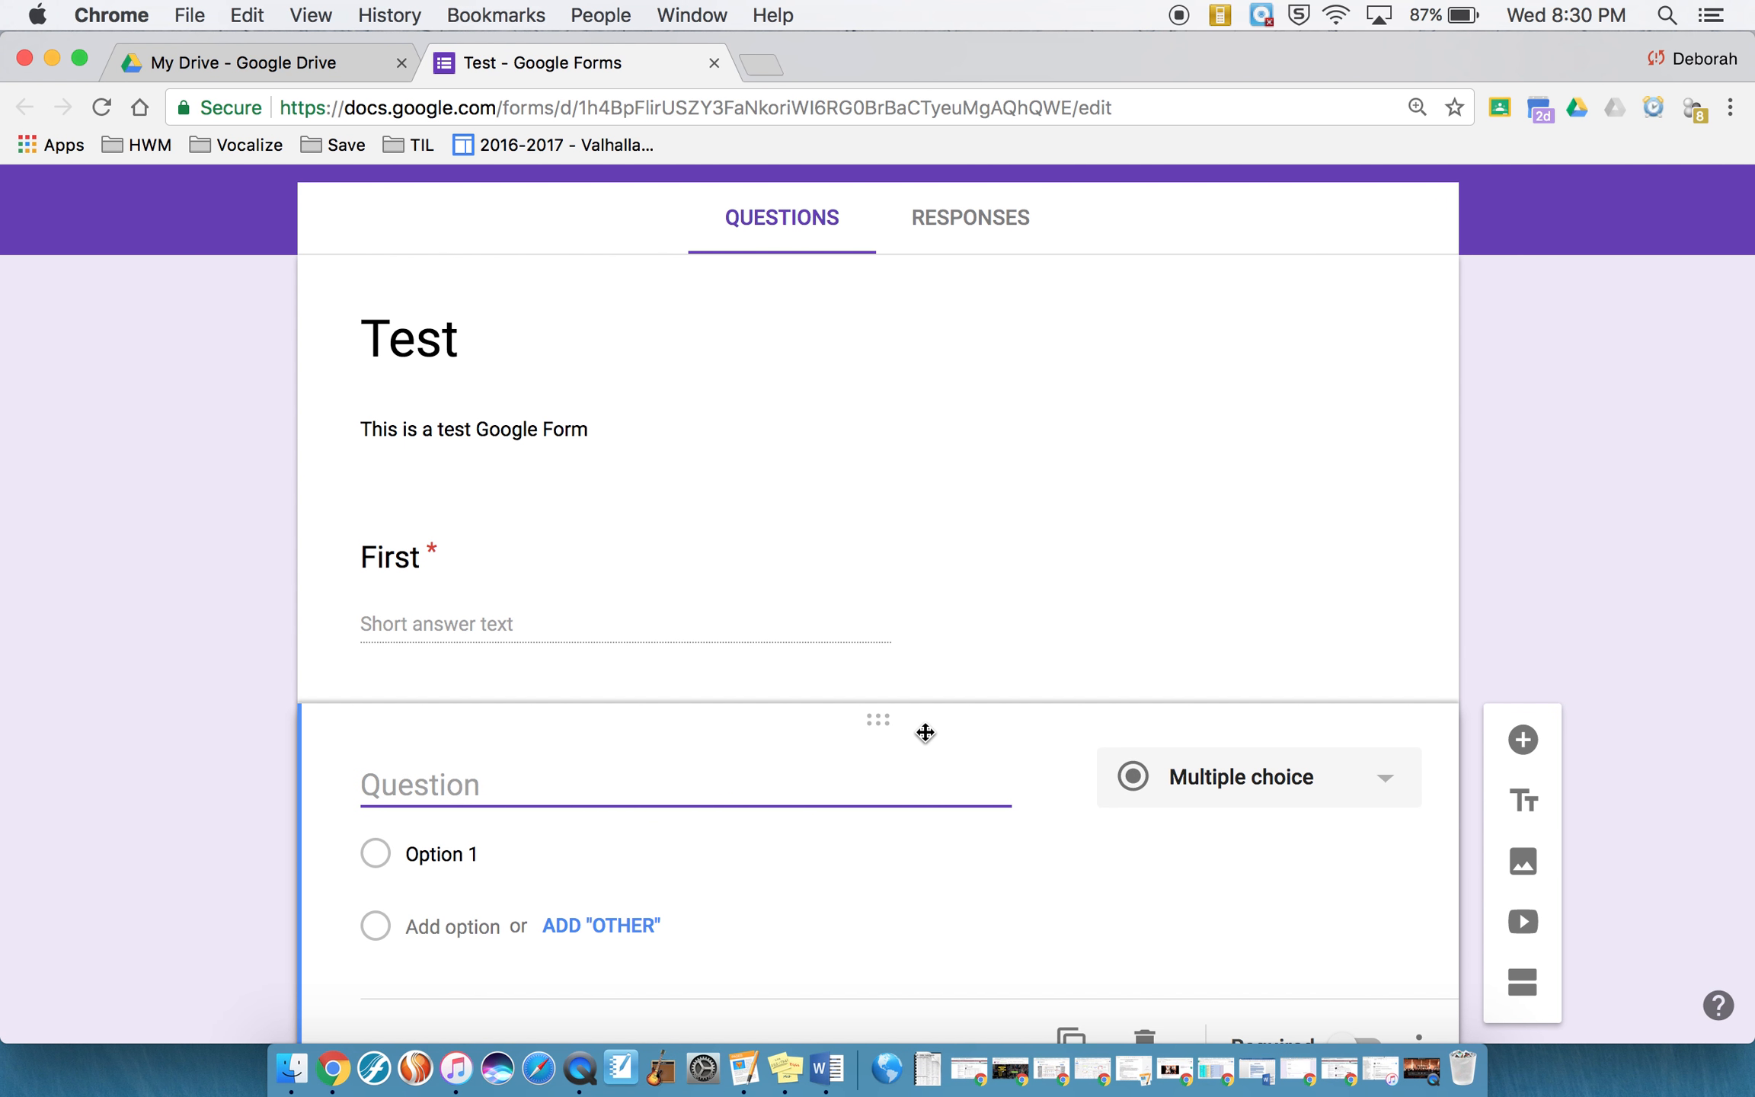
type("Last ")
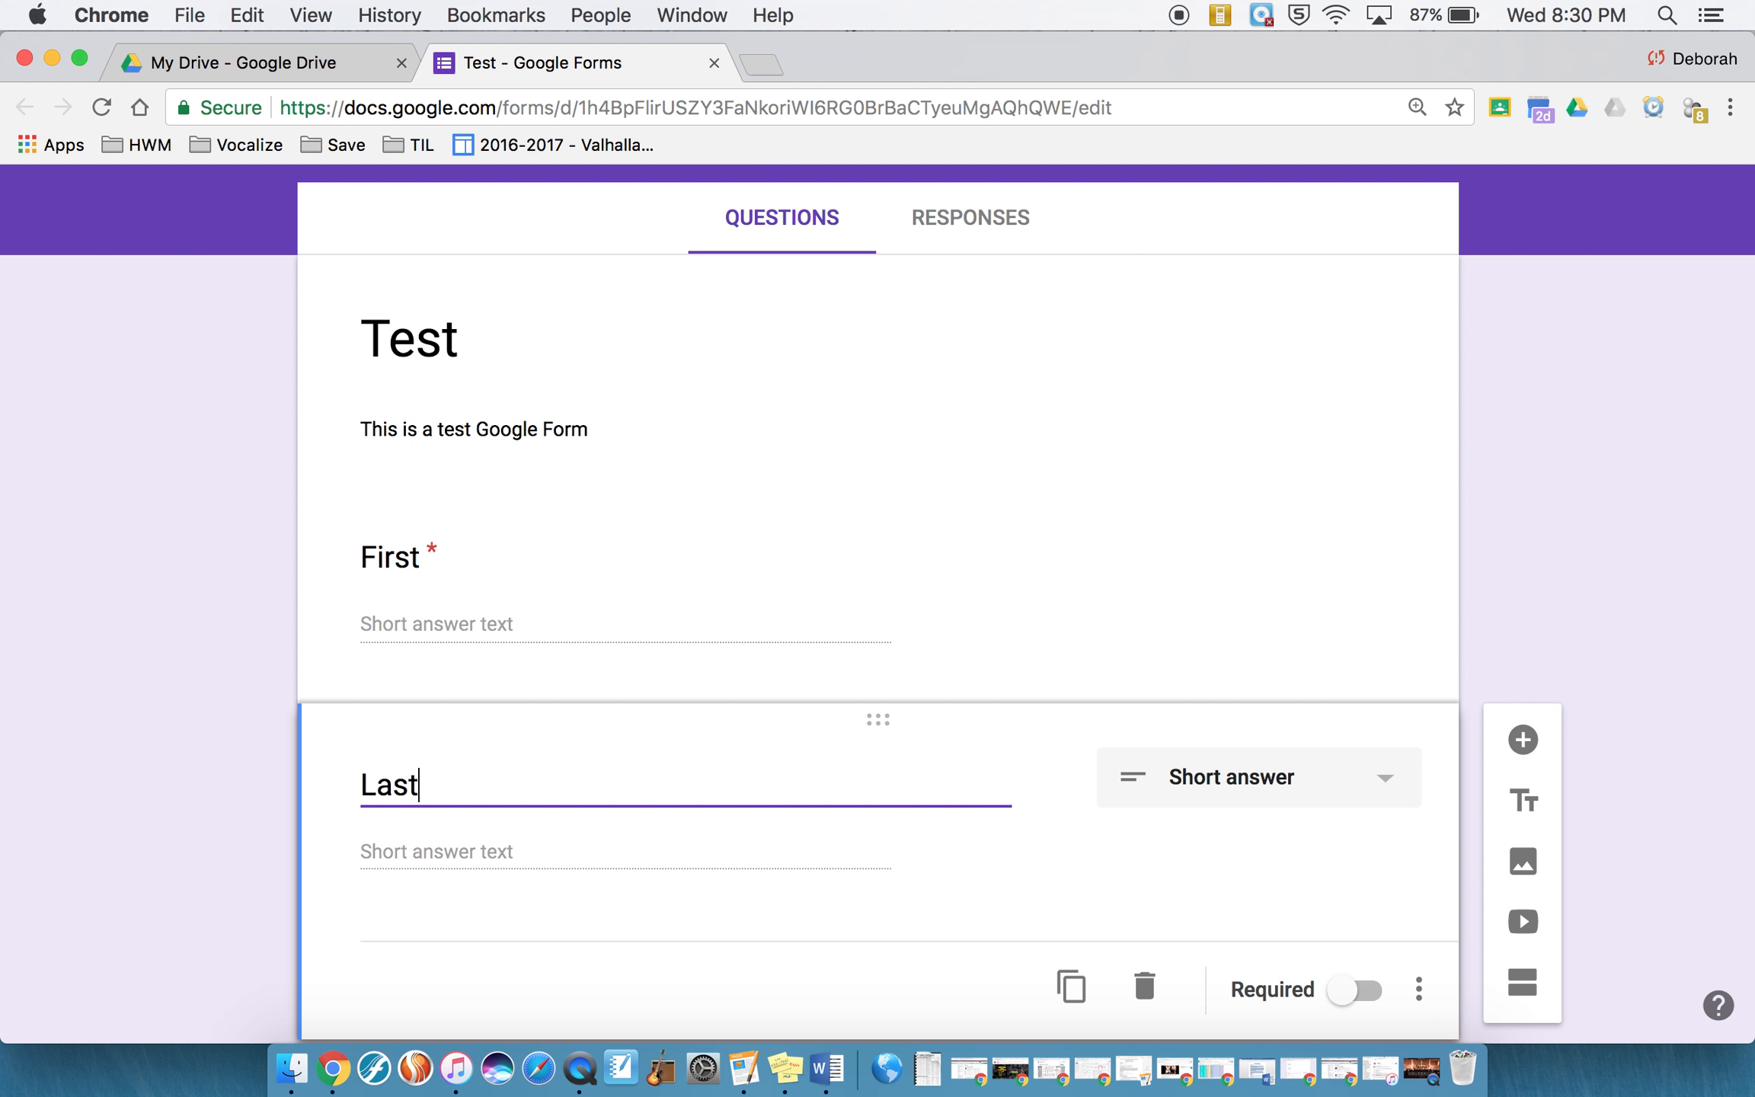
type("Name")
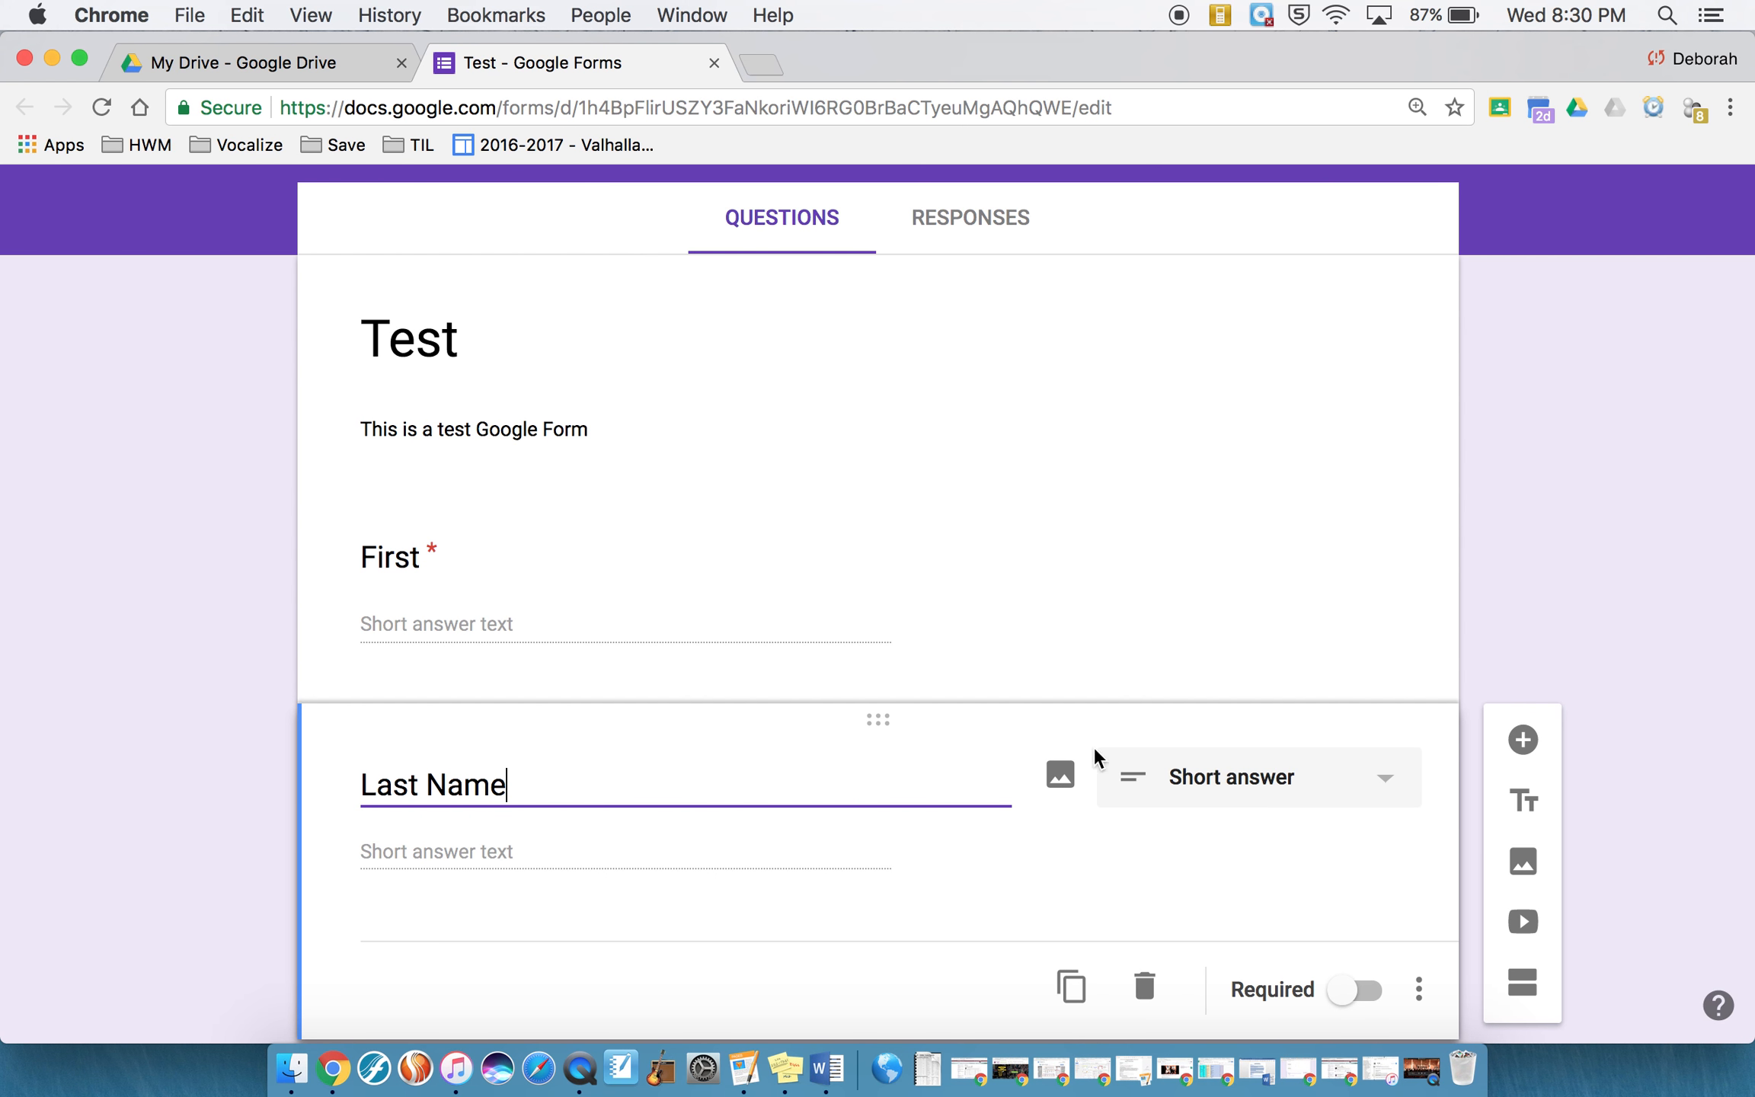
left_click(1363, 992)
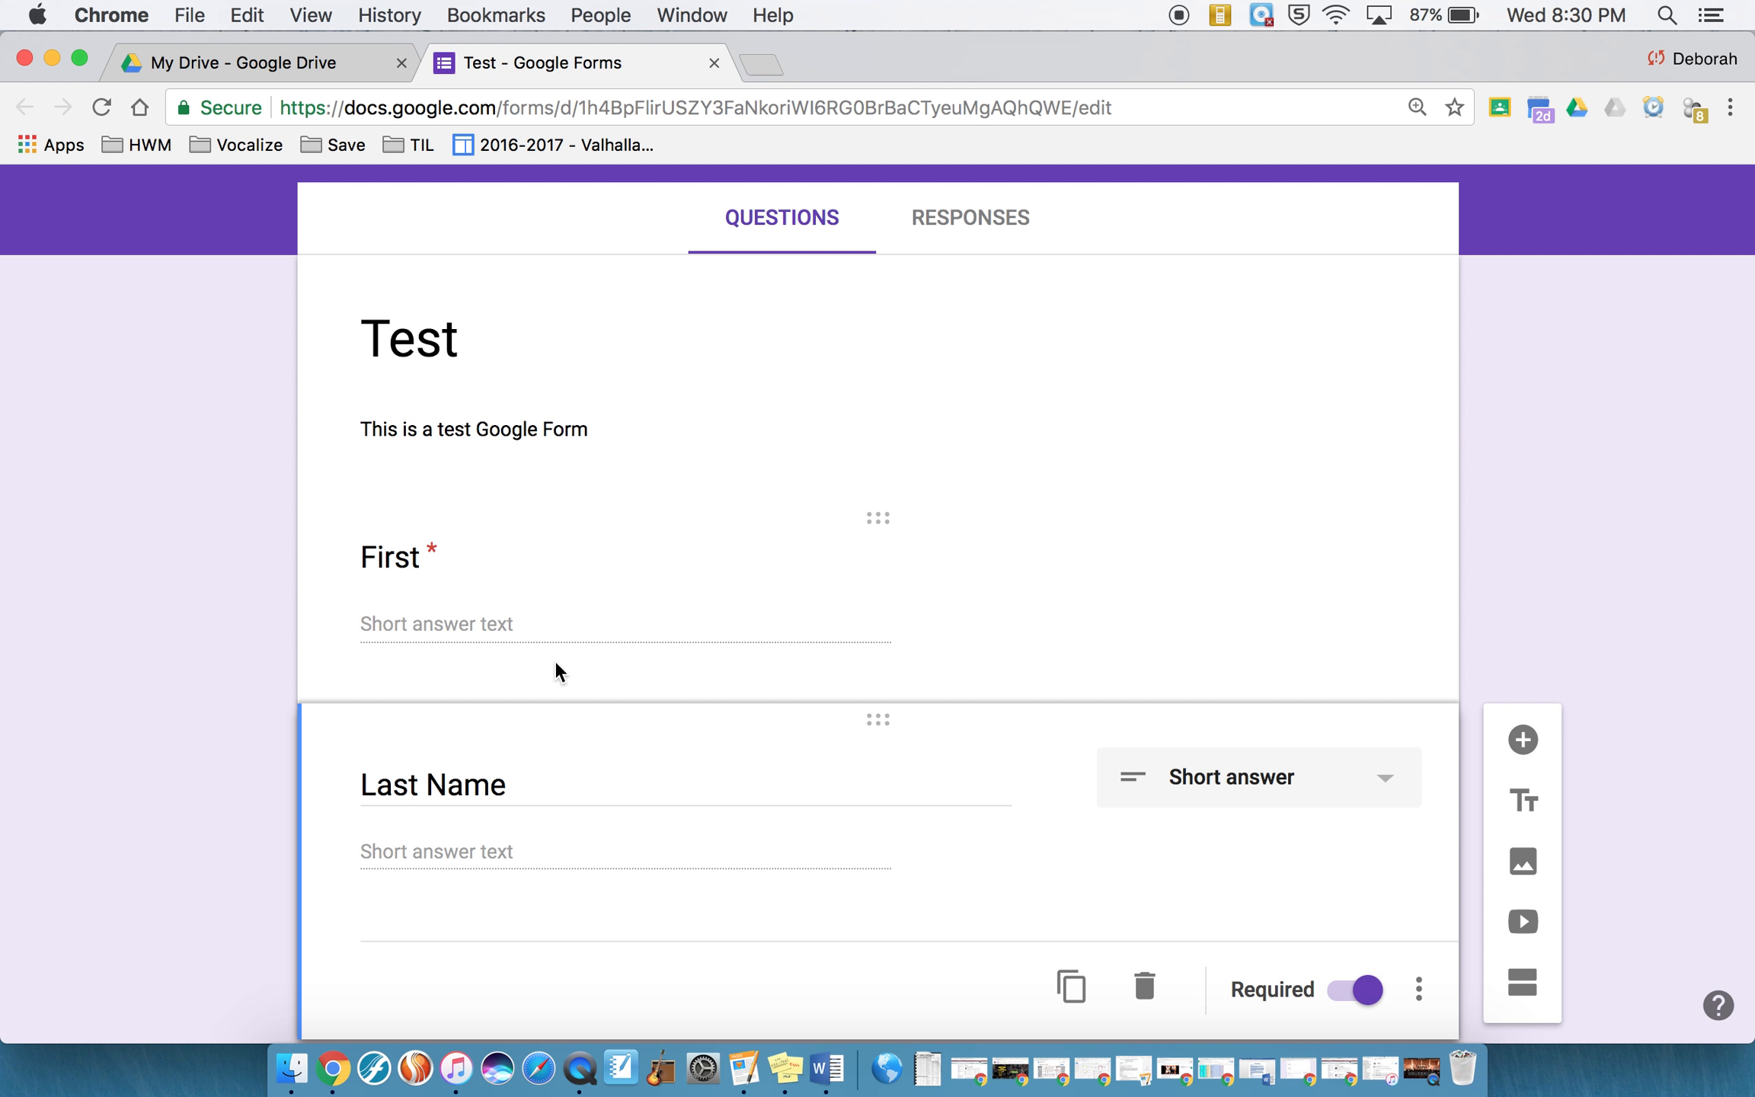
Rename the first question to 'First Name' and add a section after the title card.
left_click(411, 560)
left_click(415, 564)
type("Name")
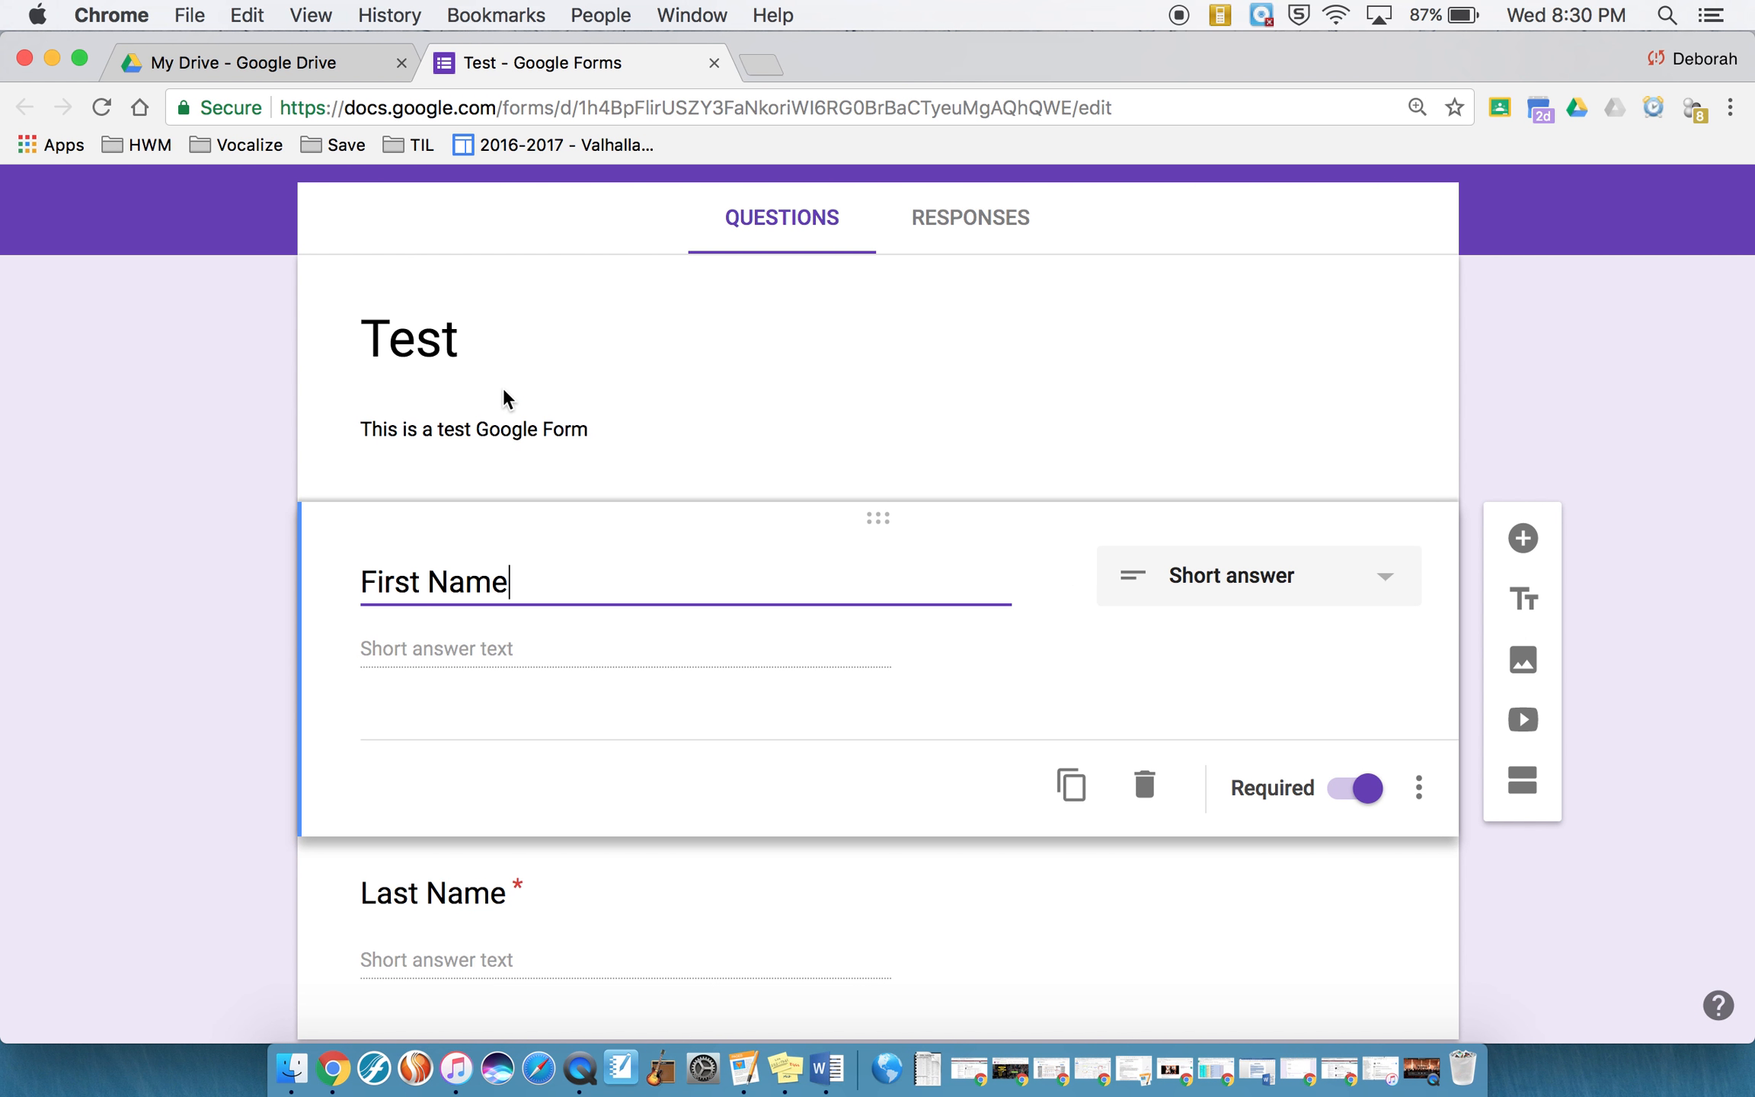
left_click(538, 323)
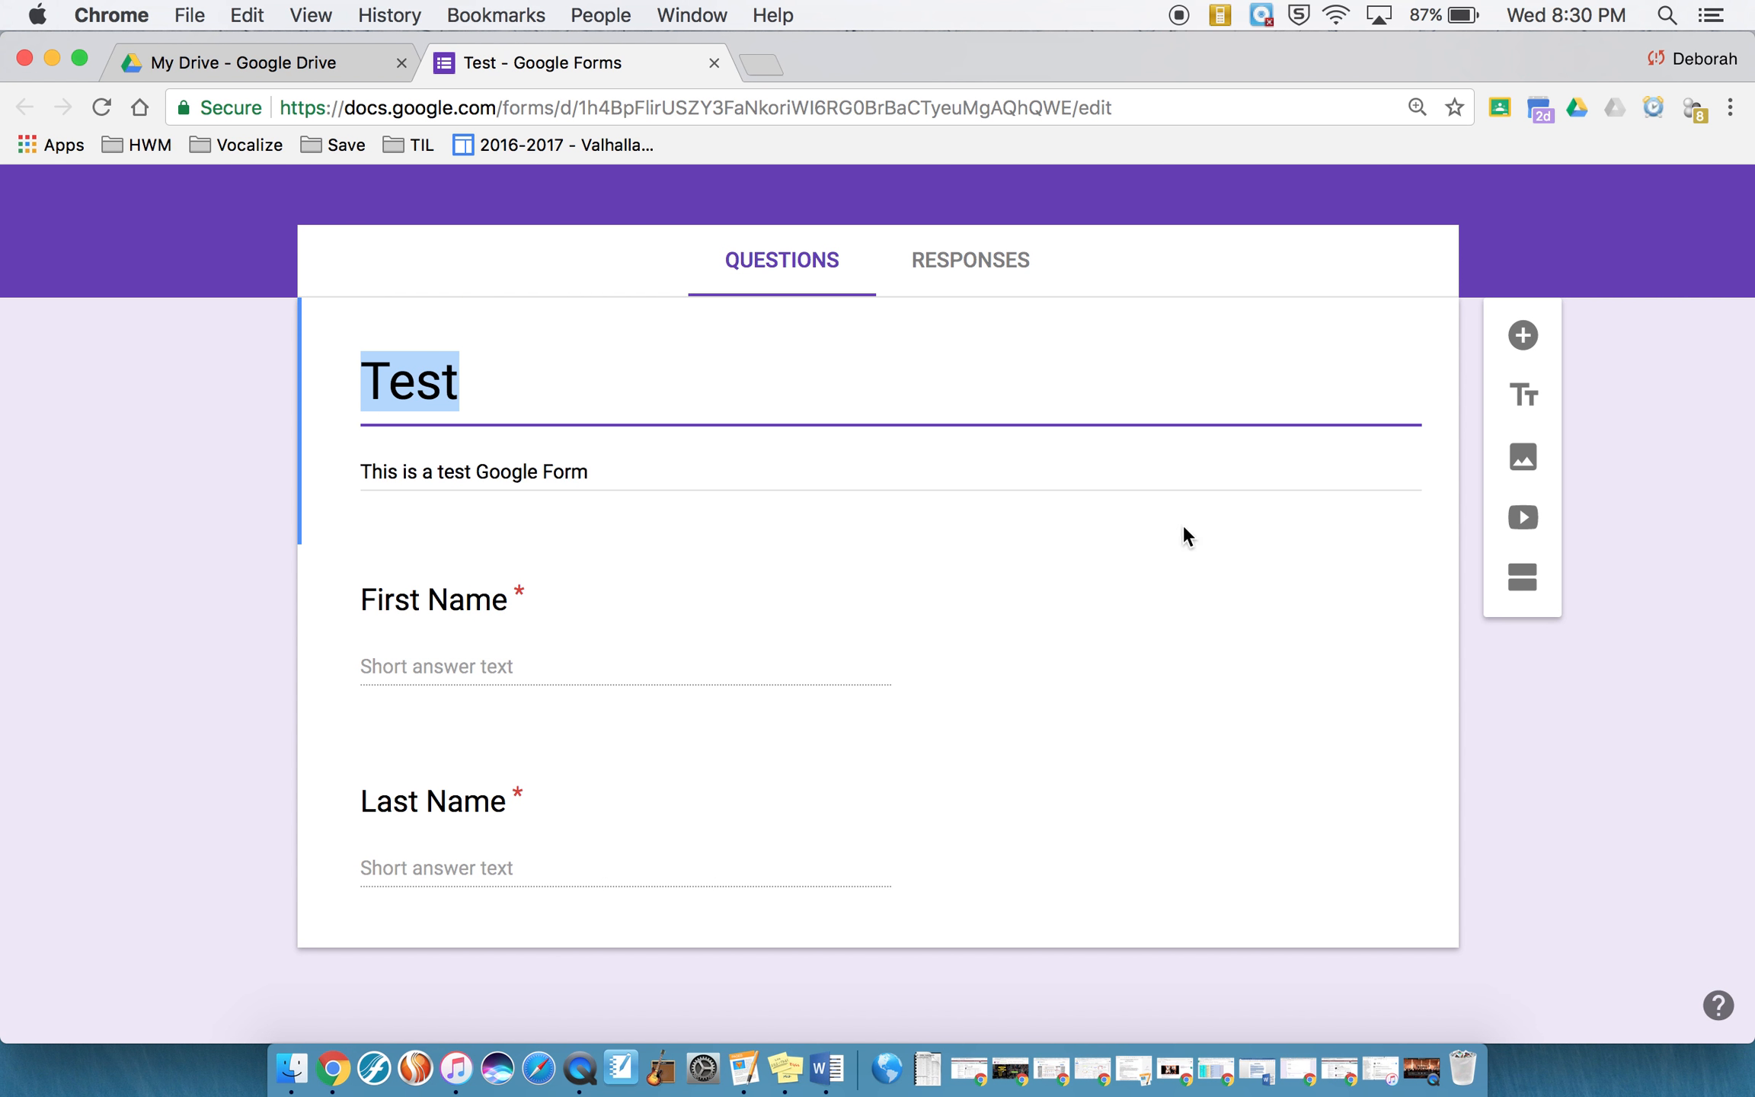
left_click(1523, 592)
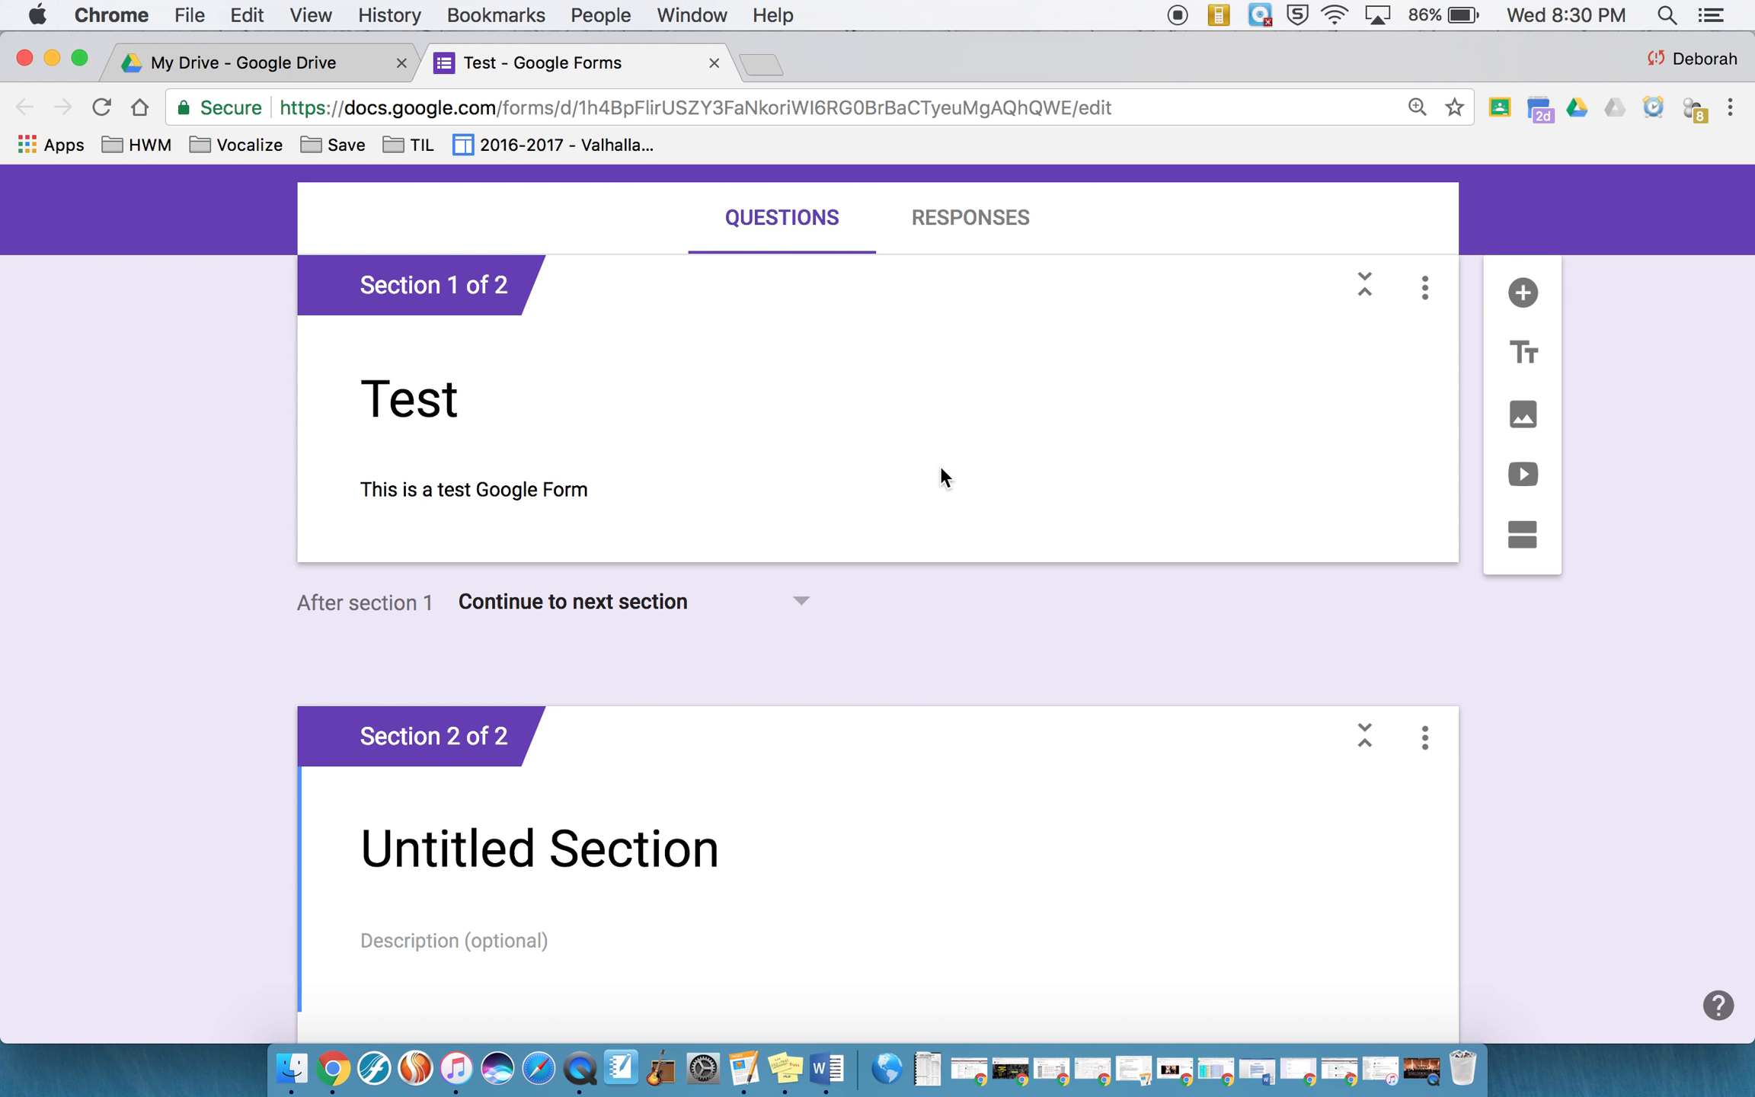
Rename the new Untitled Section to 'Your Name'.
scroll(1030, 380, "down", 6)
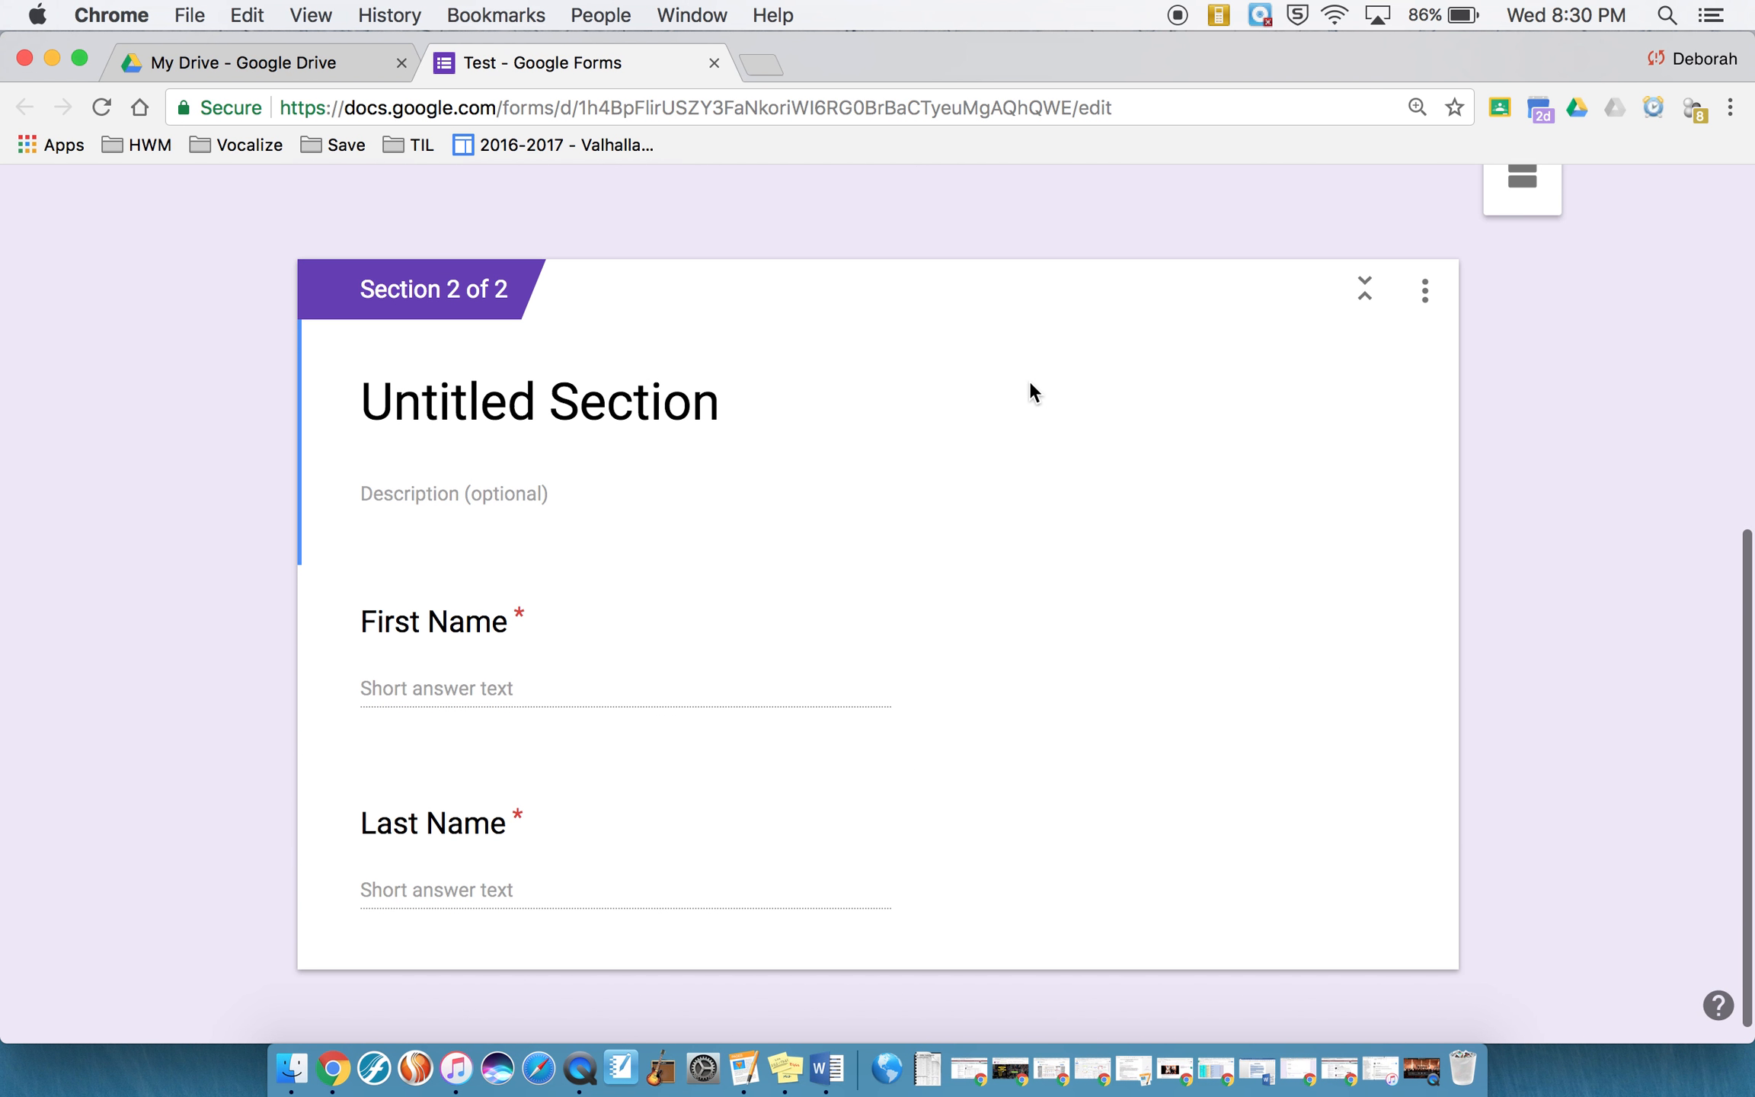
left_click(671, 379)
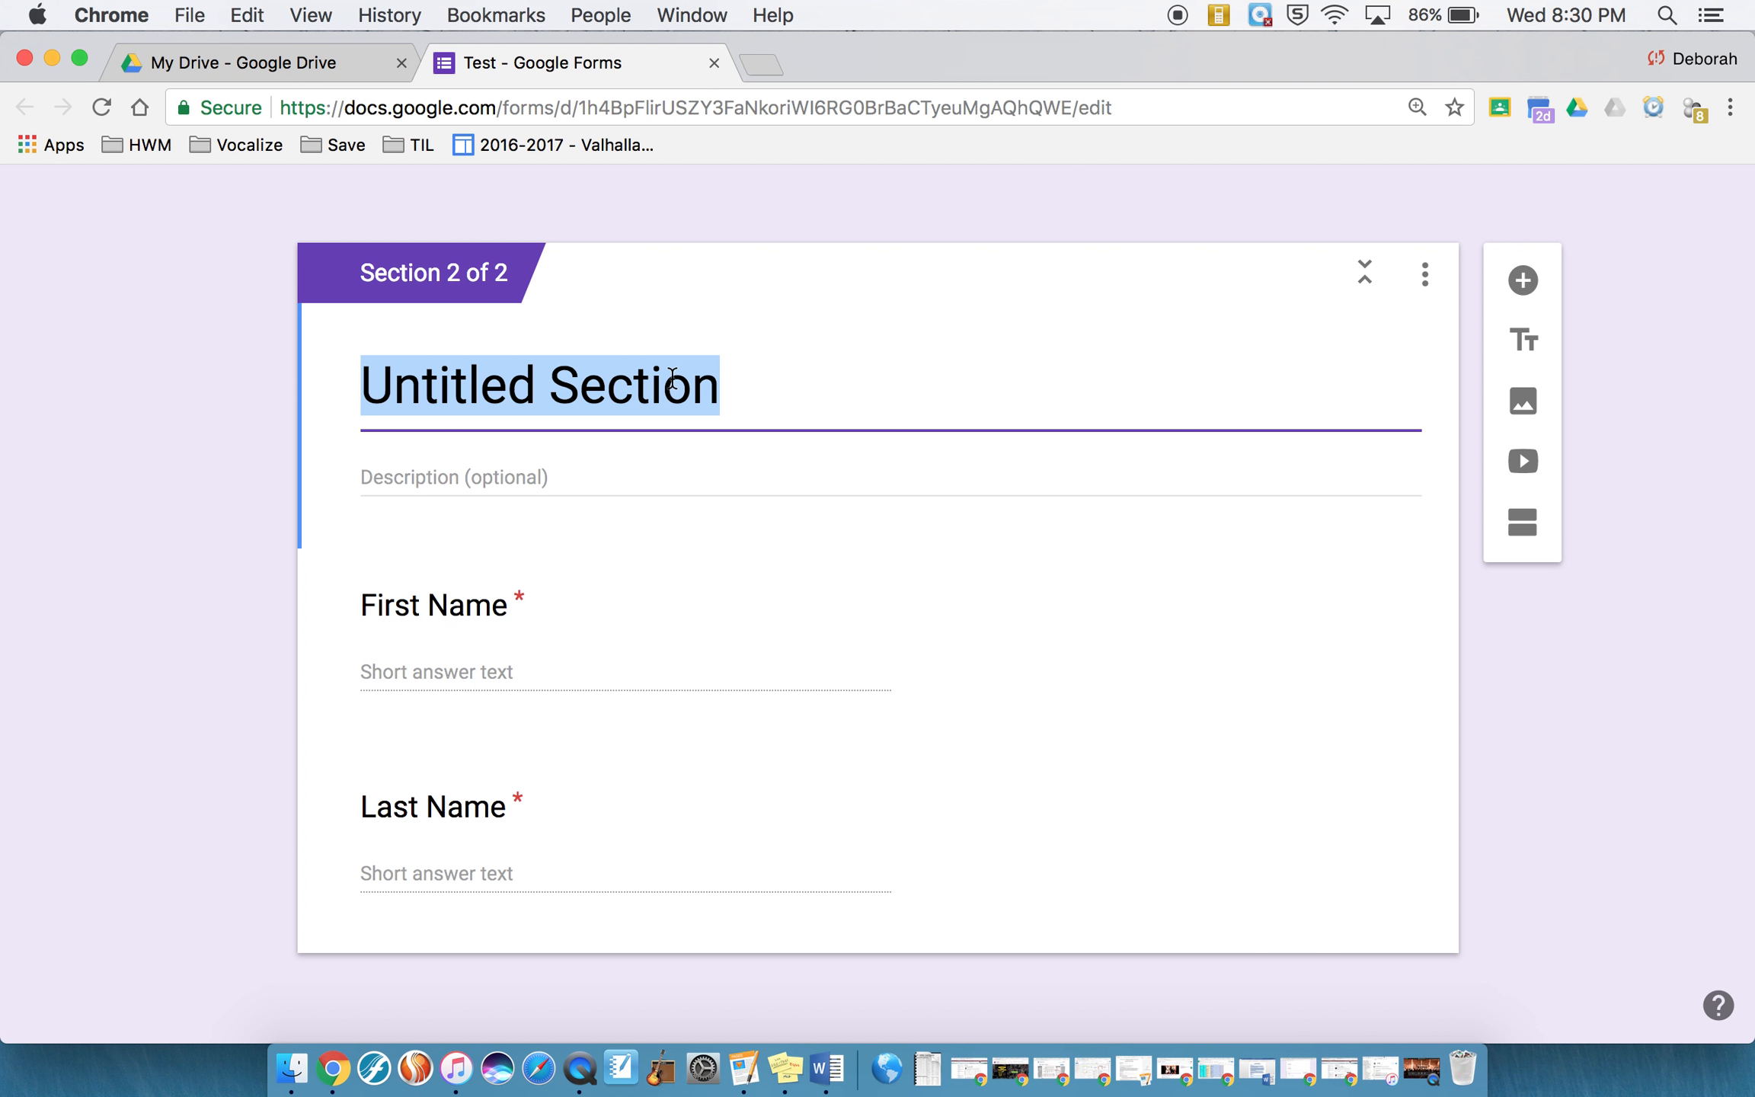
type("Your Name")
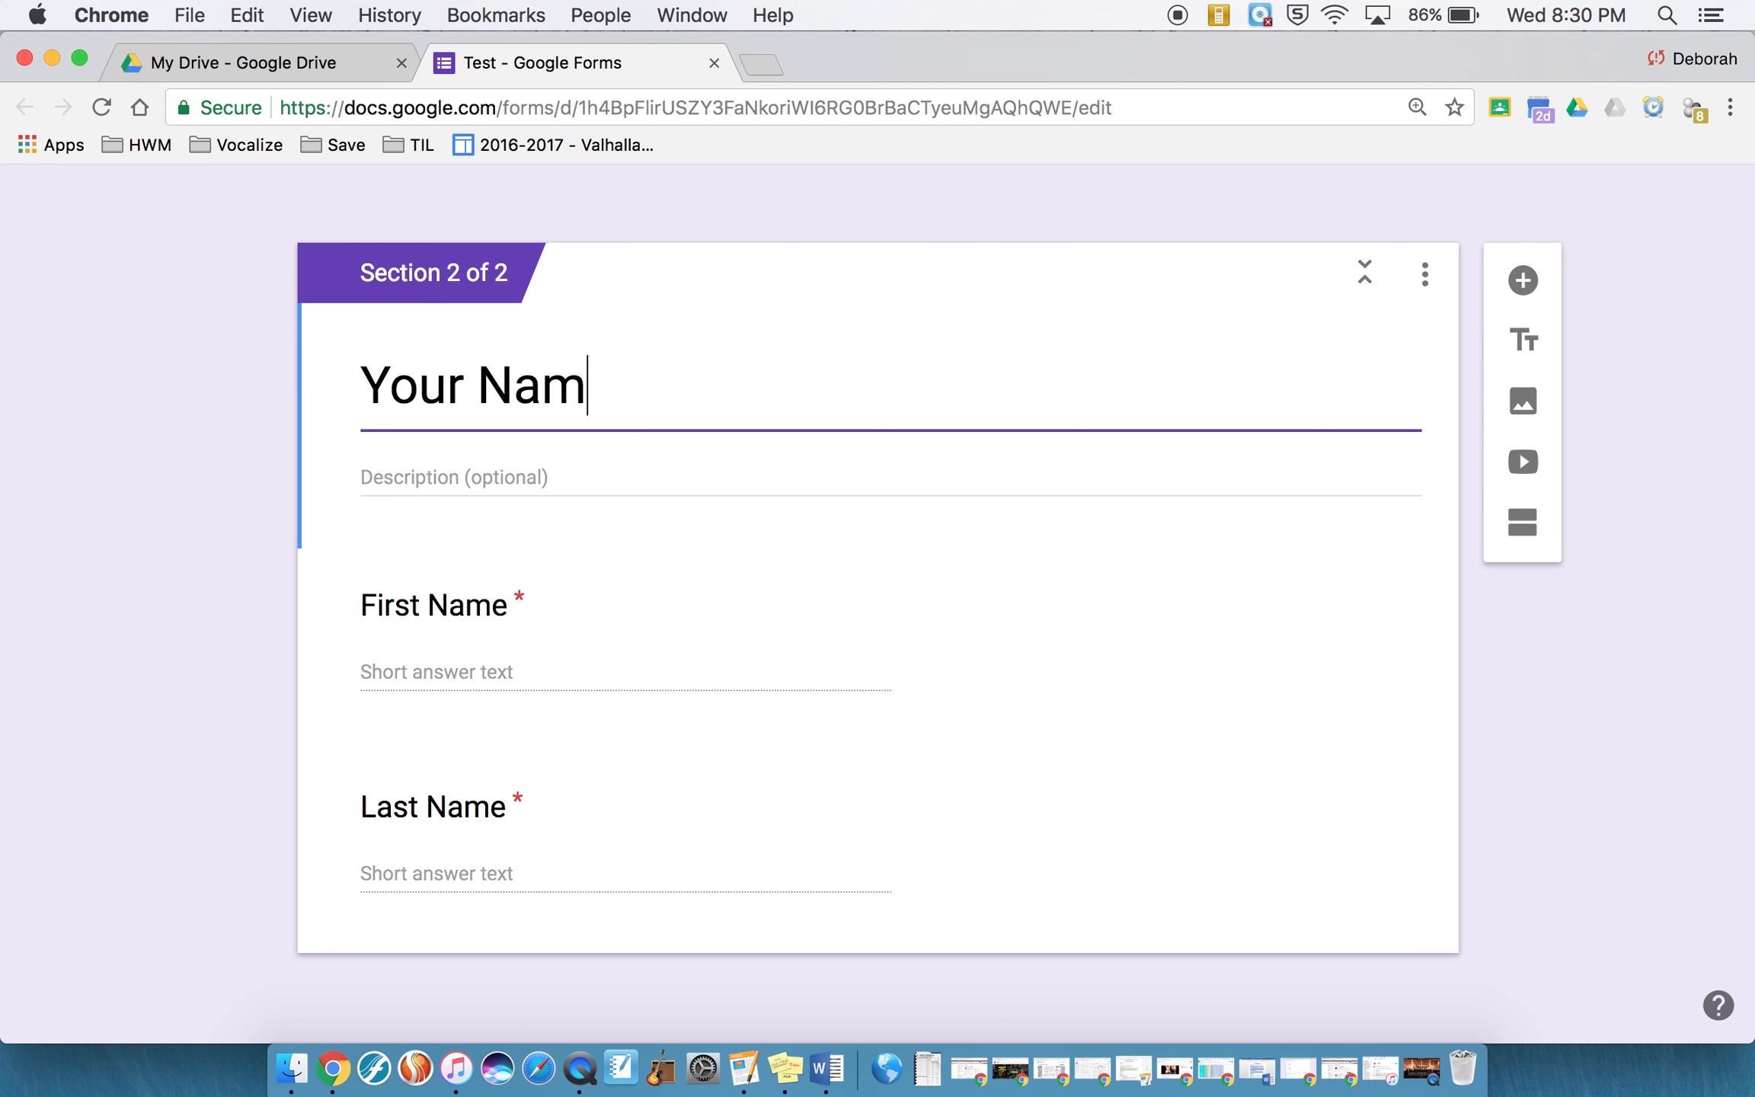
left_click(894, 531)
scroll(894, 534, "up", 10)
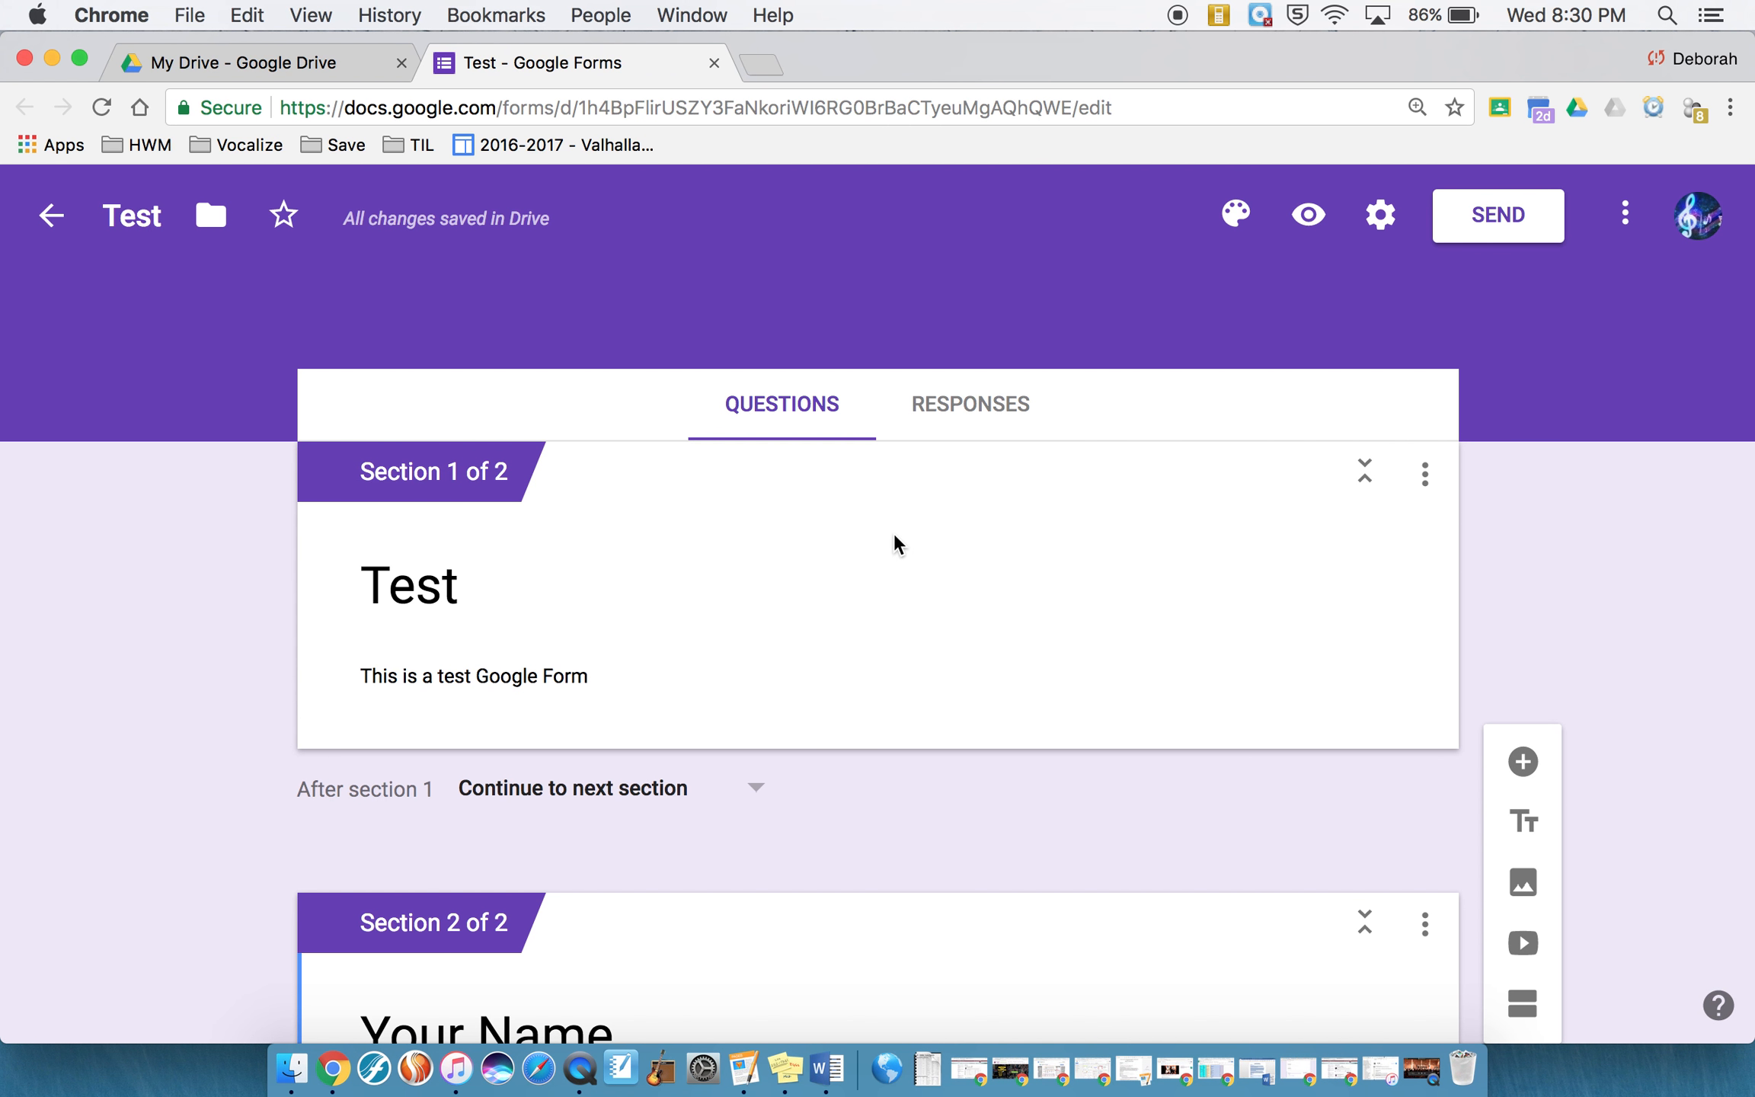
Preview the form through to its Your Name page, then return to the editor.
left_click(1306, 214)
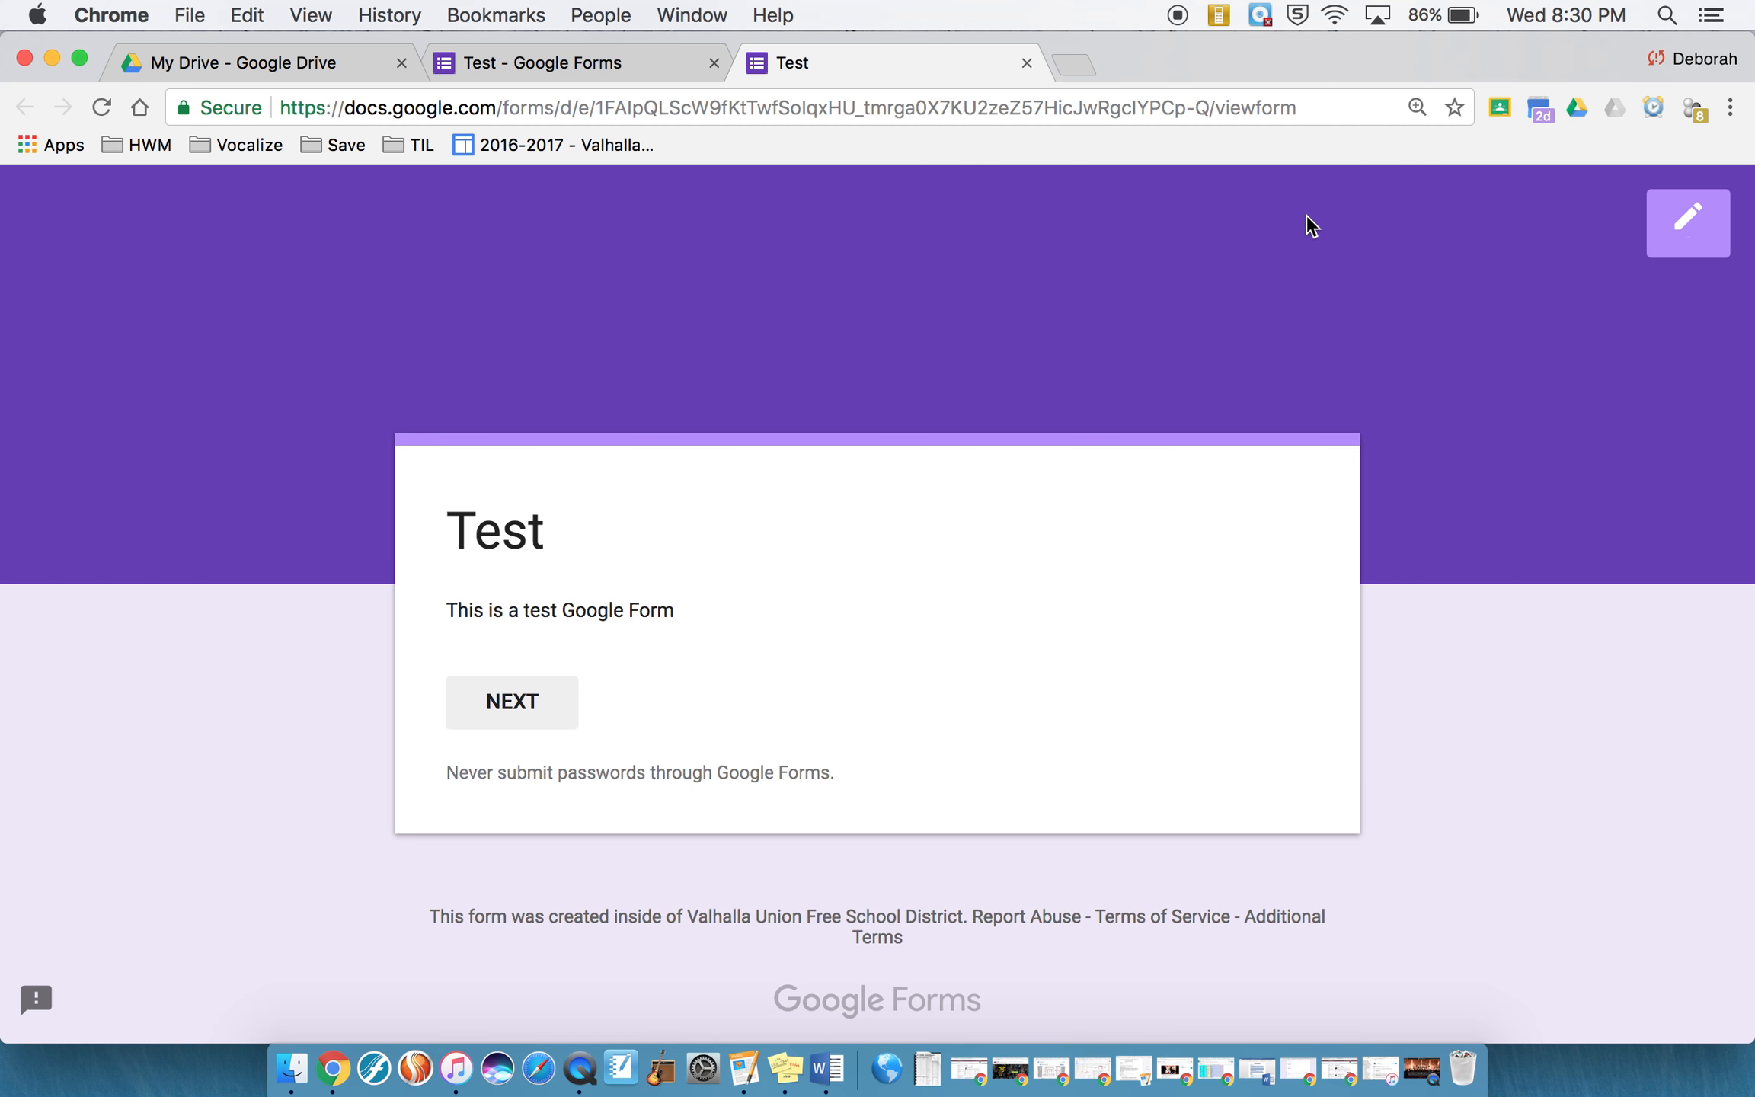
left_click(511, 701)
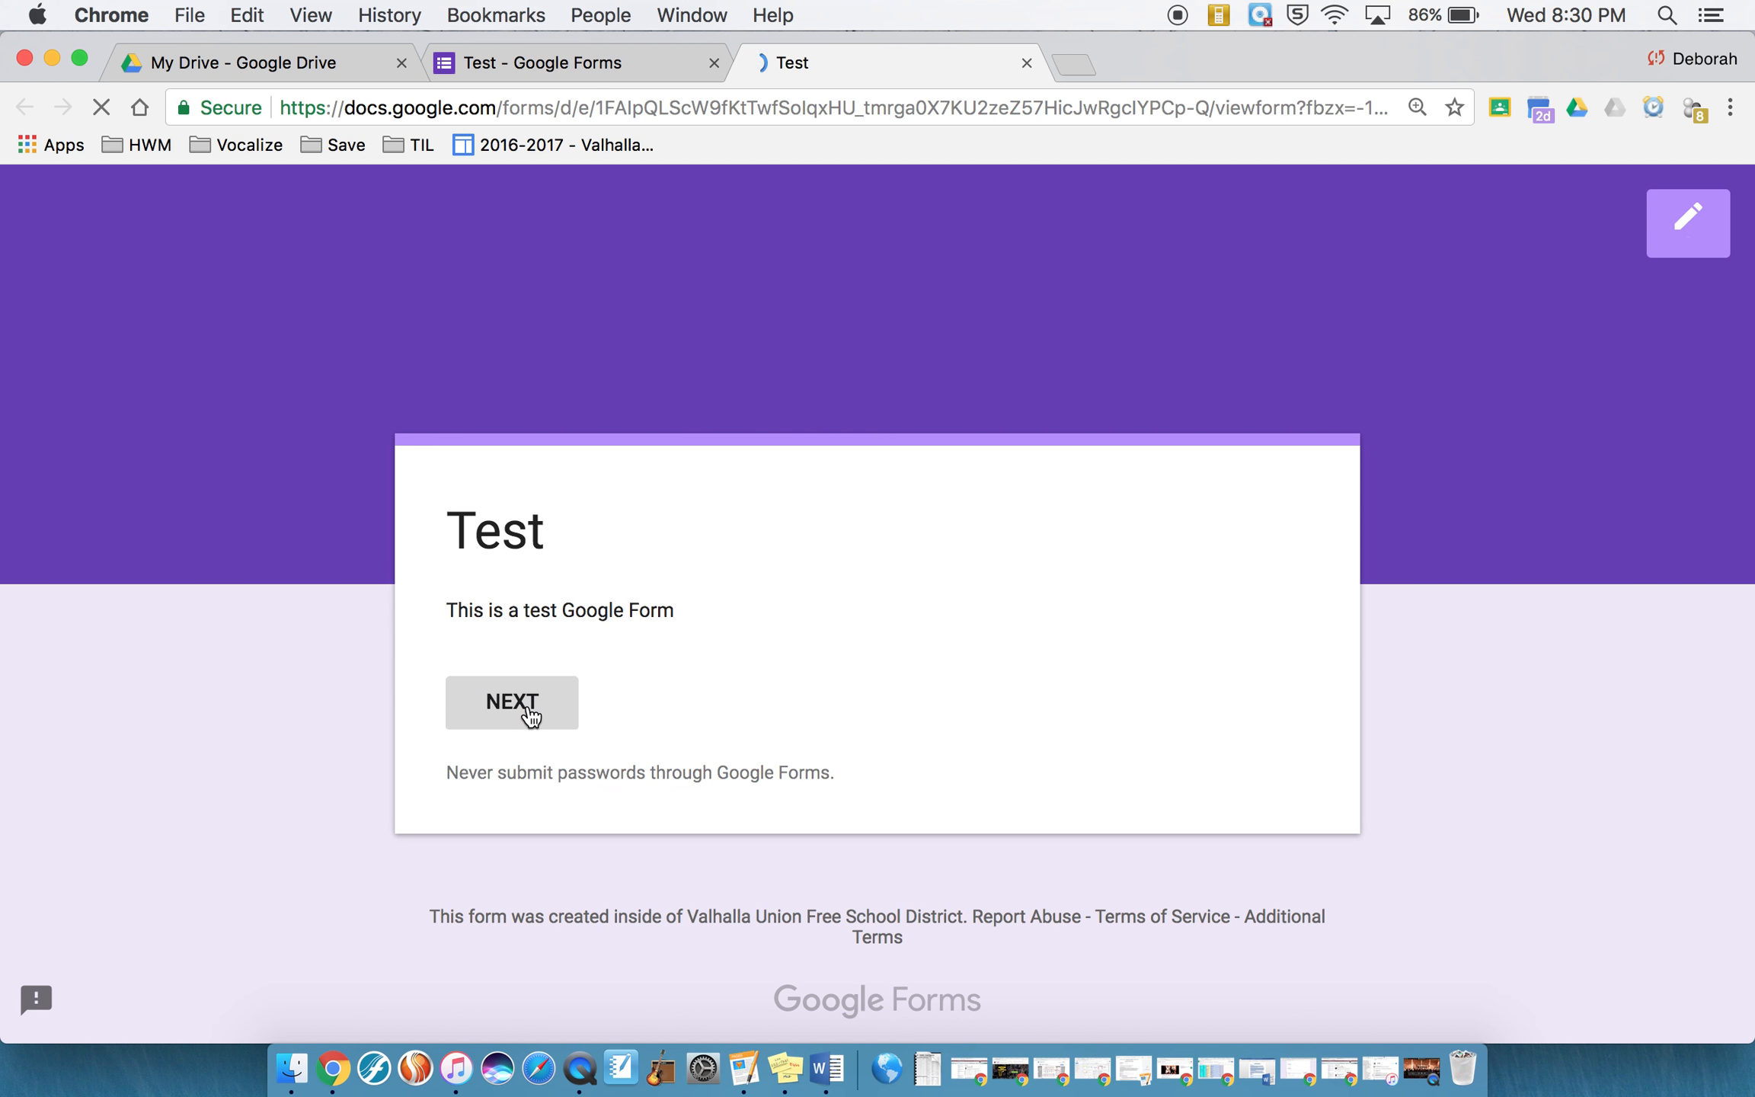
scroll(743, 728, "down", 5)
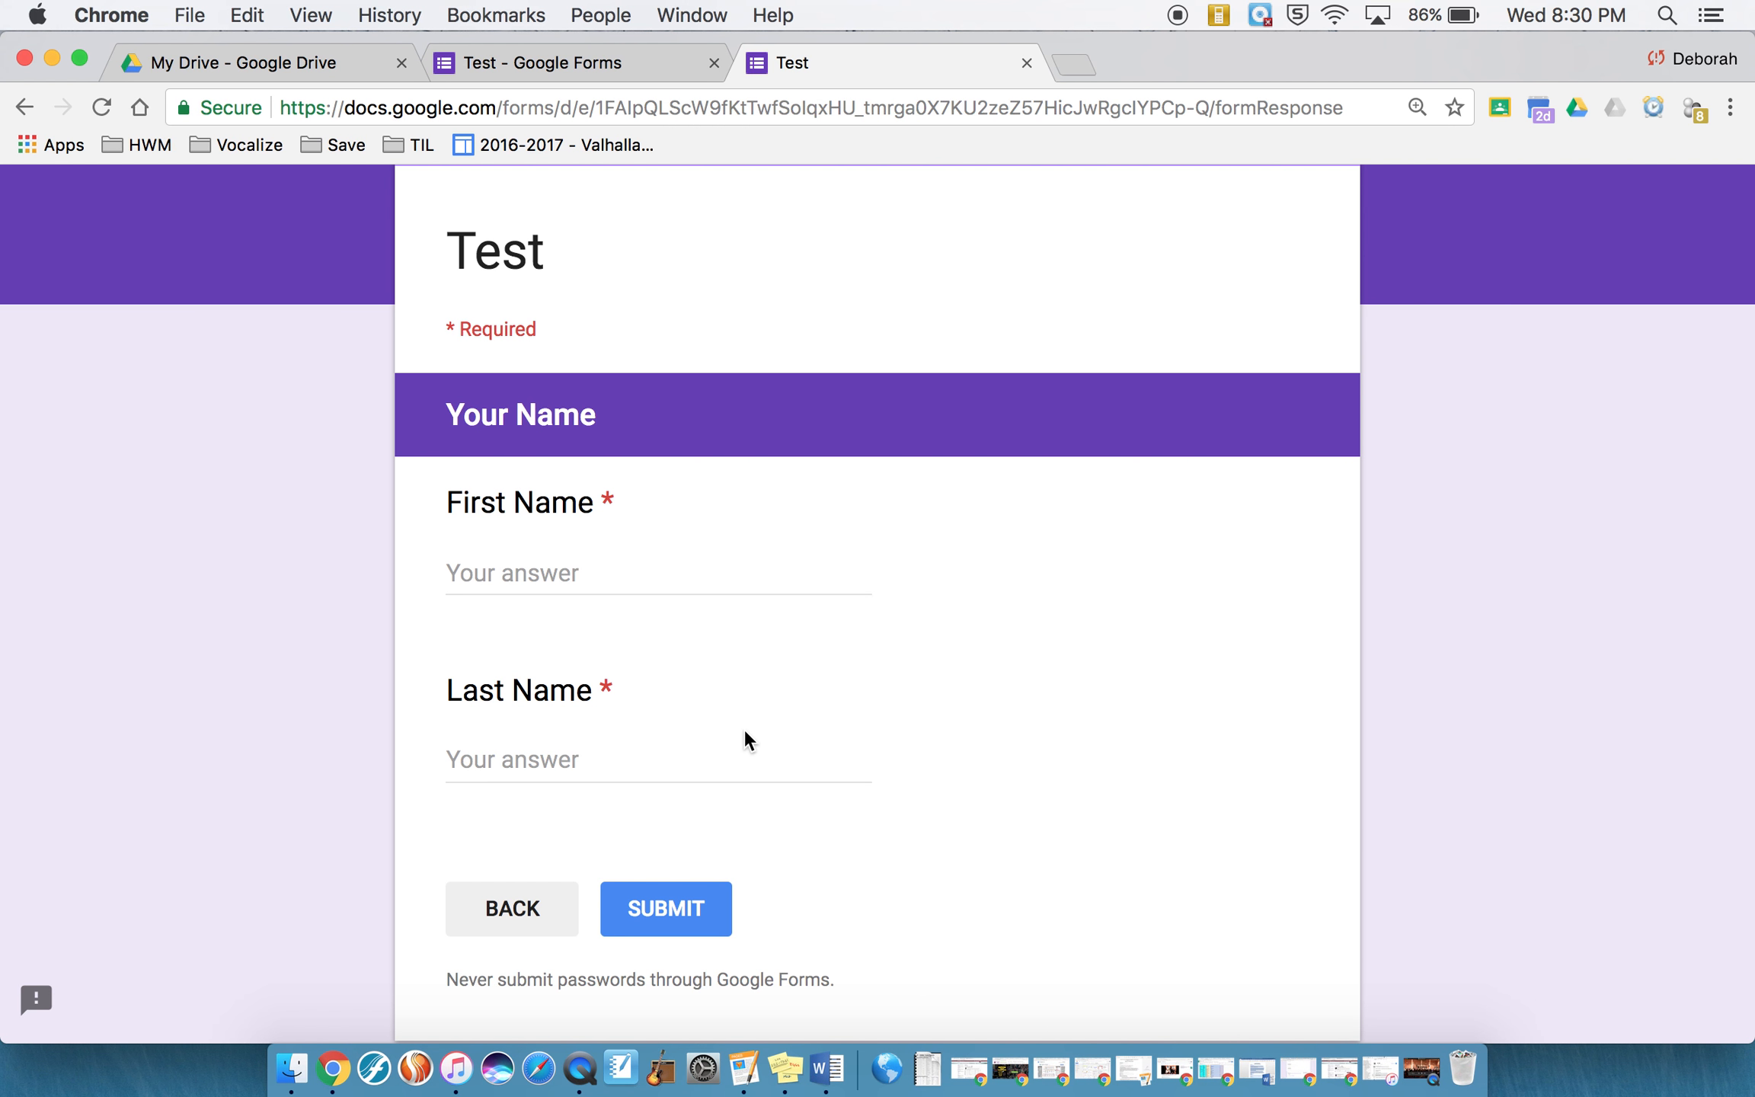
scroll(743, 728, "up", 5)
scroll(744, 728, "up", 2)
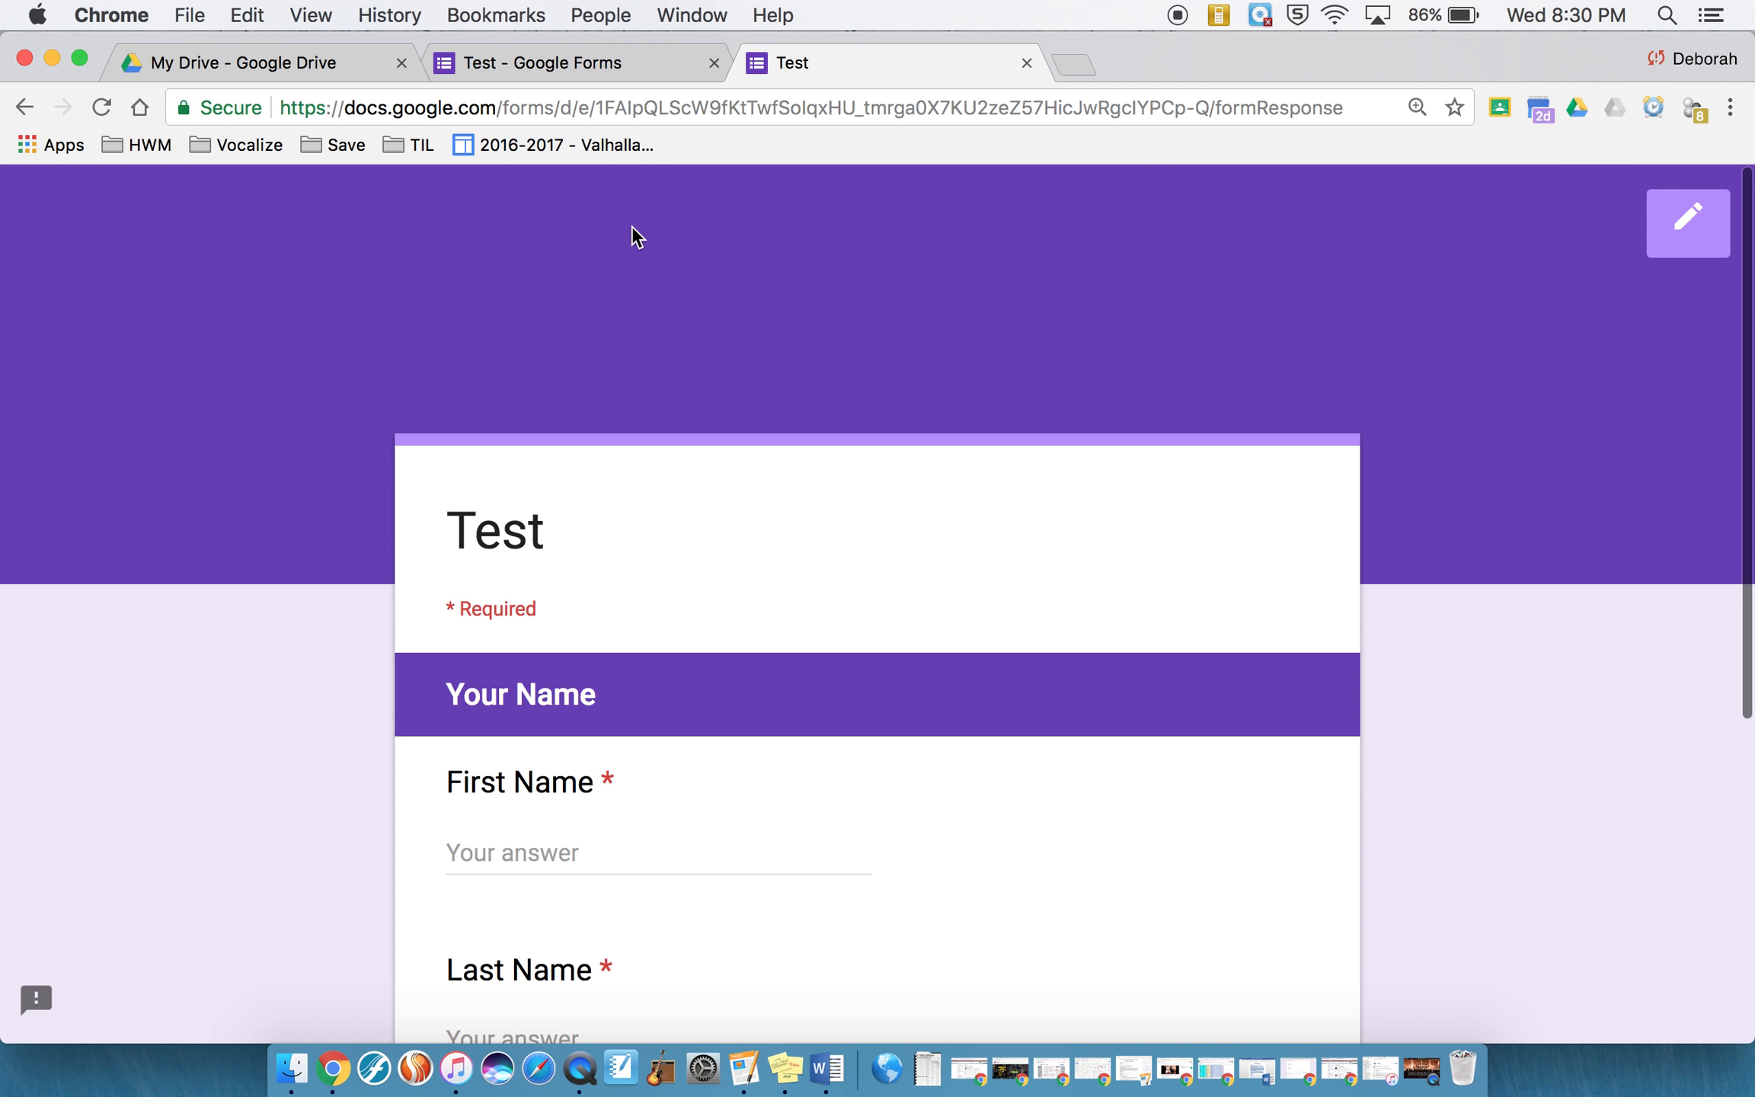
left_click(635, 62)
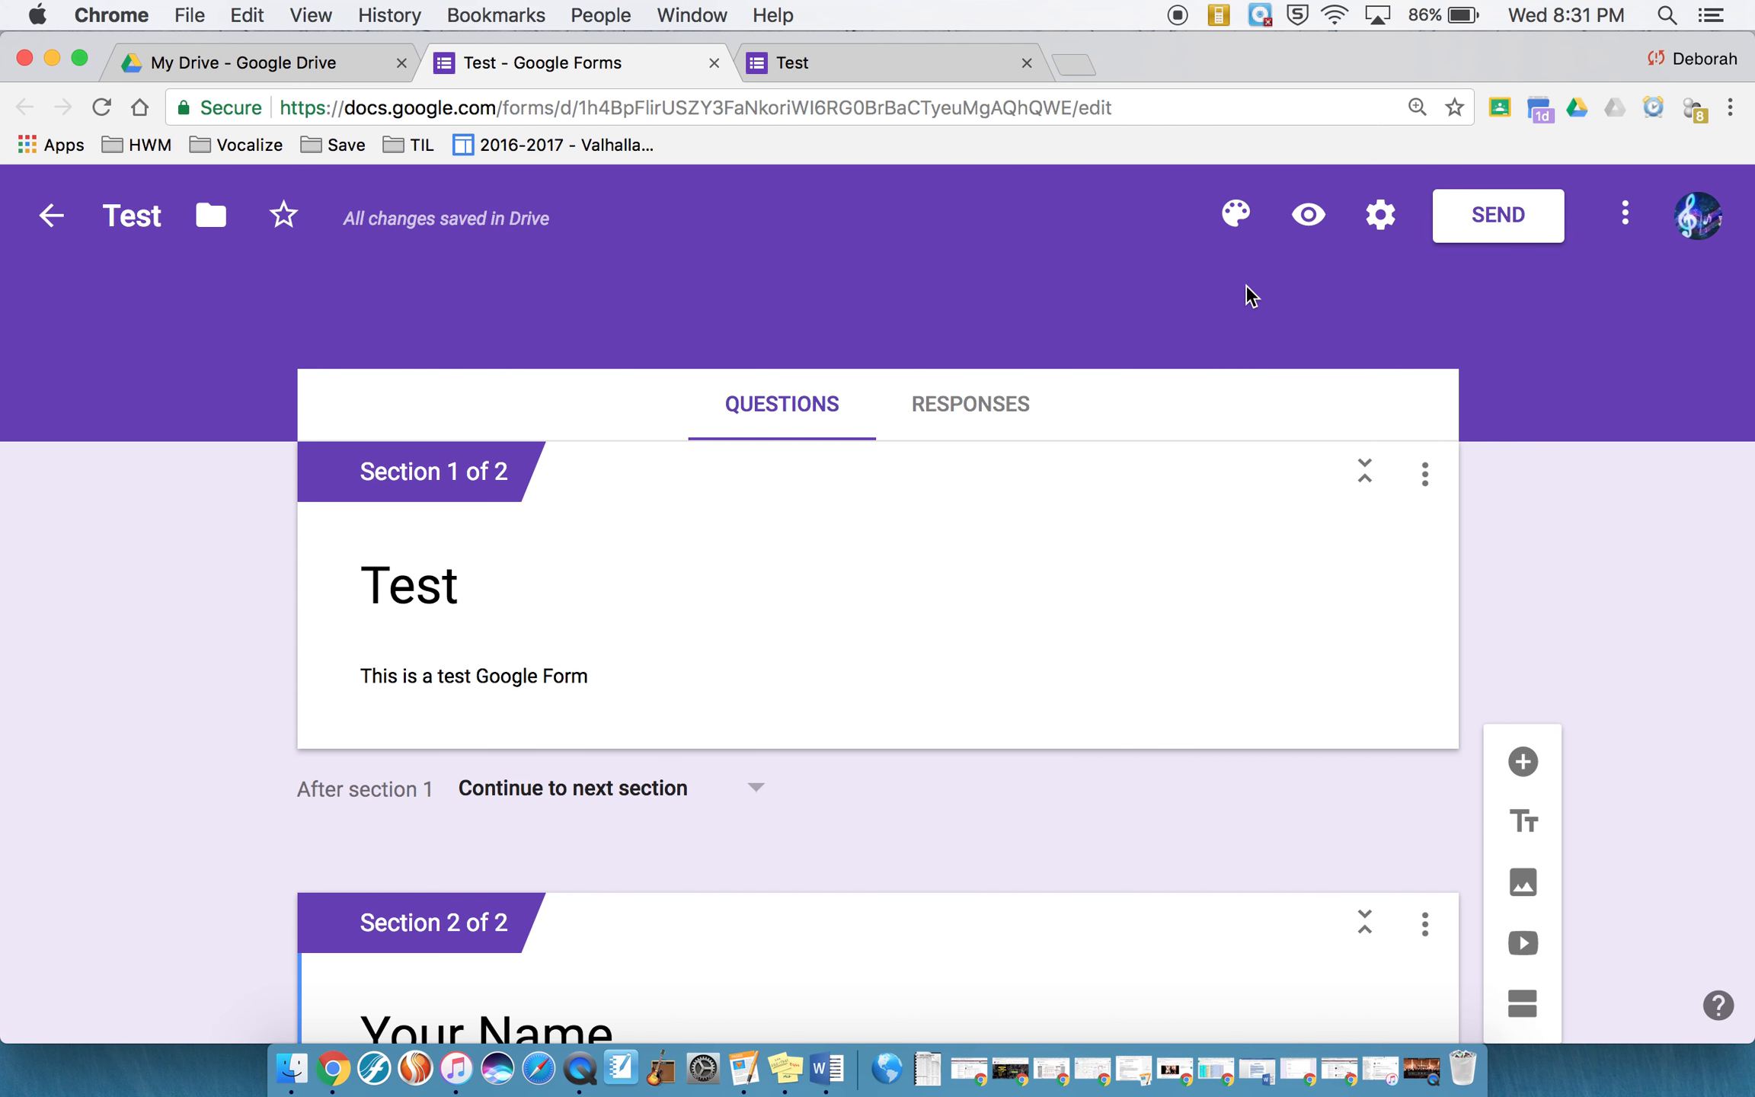
Turn on email address collection in the form settings and save.
left_click(1380, 217)
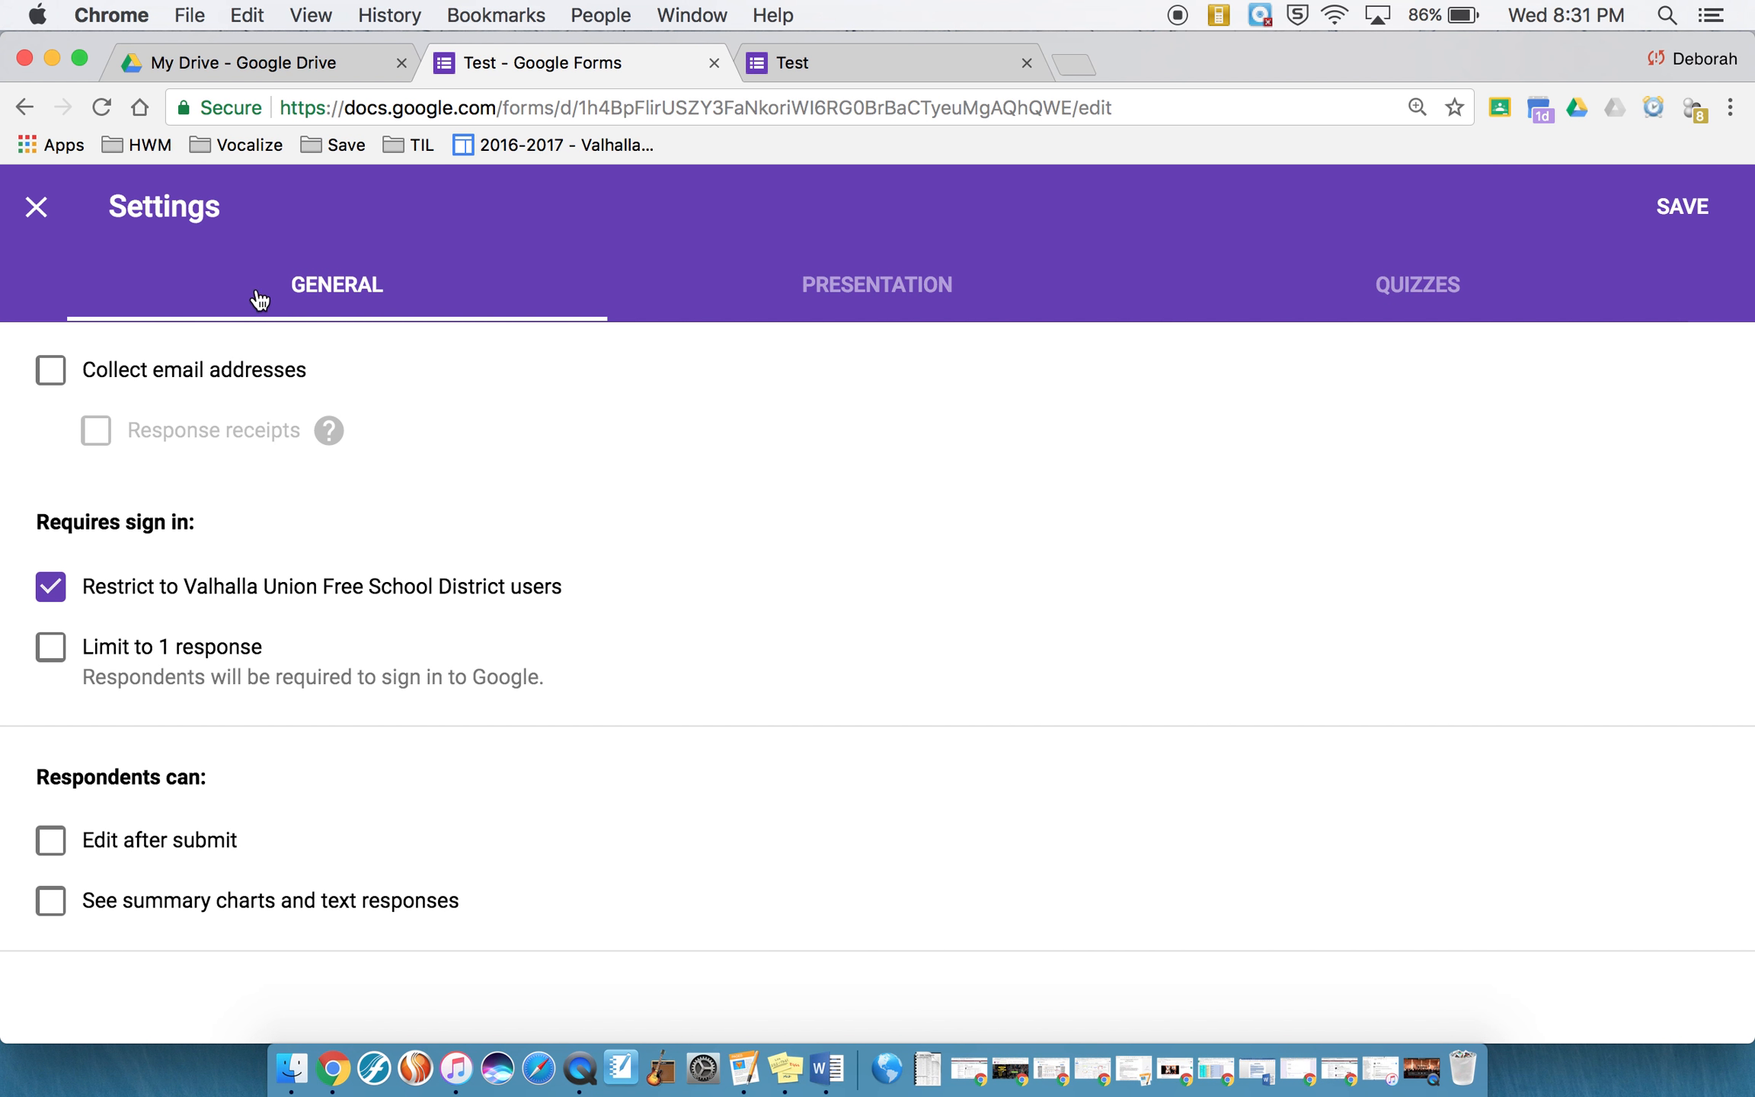
left_click(53, 372)
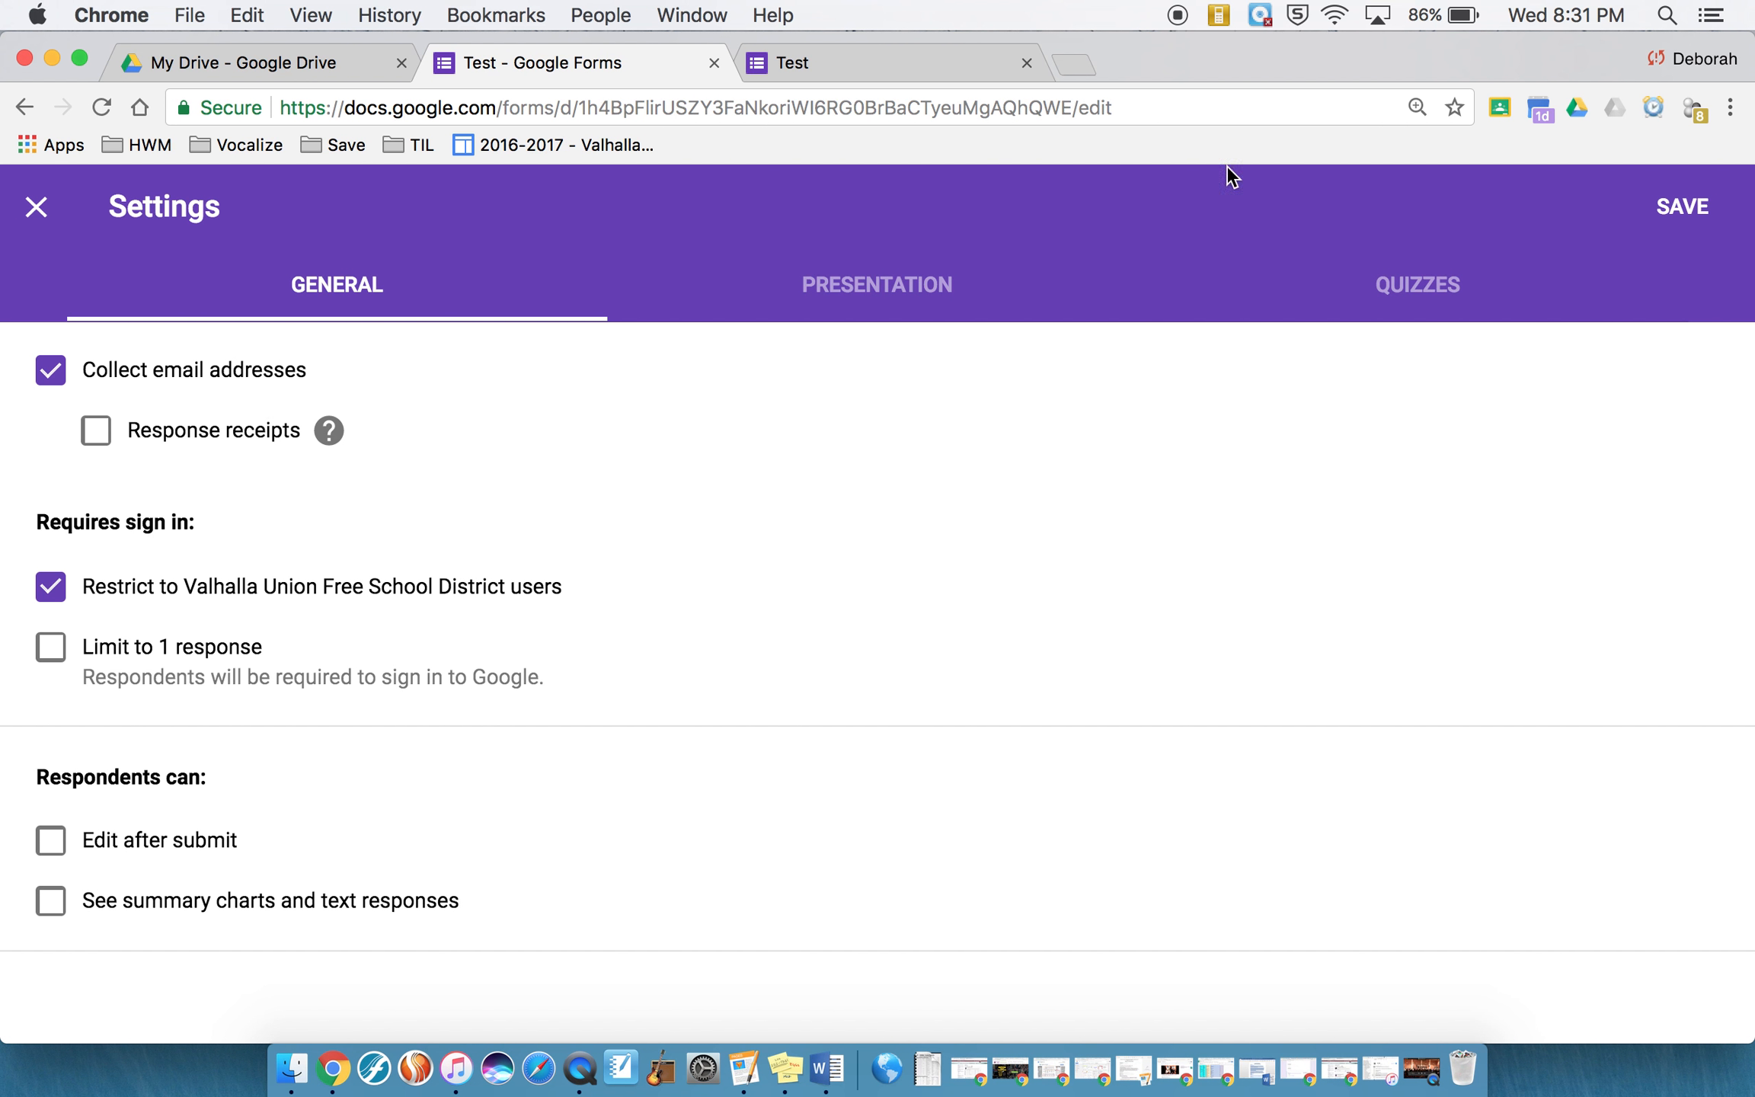
left_click(1692, 217)
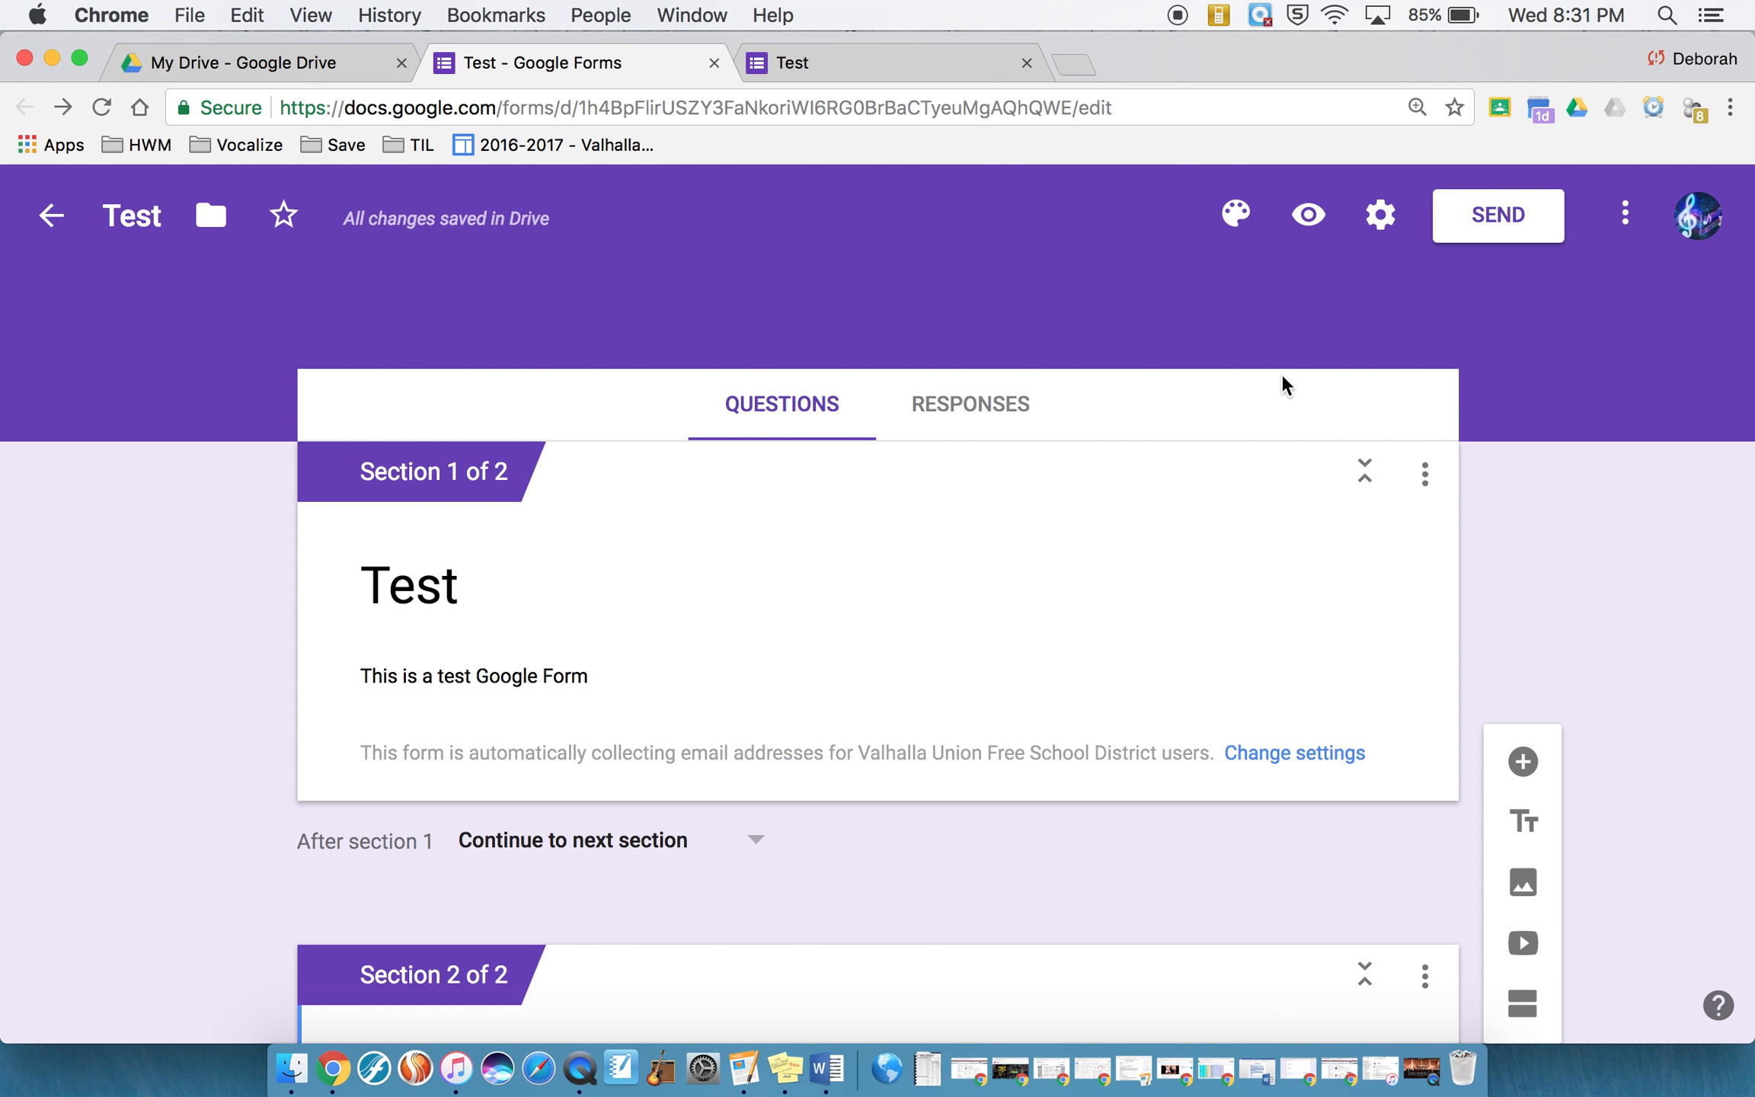
Apply the colourful candy photo theme to the form.
left_click(1236, 222)
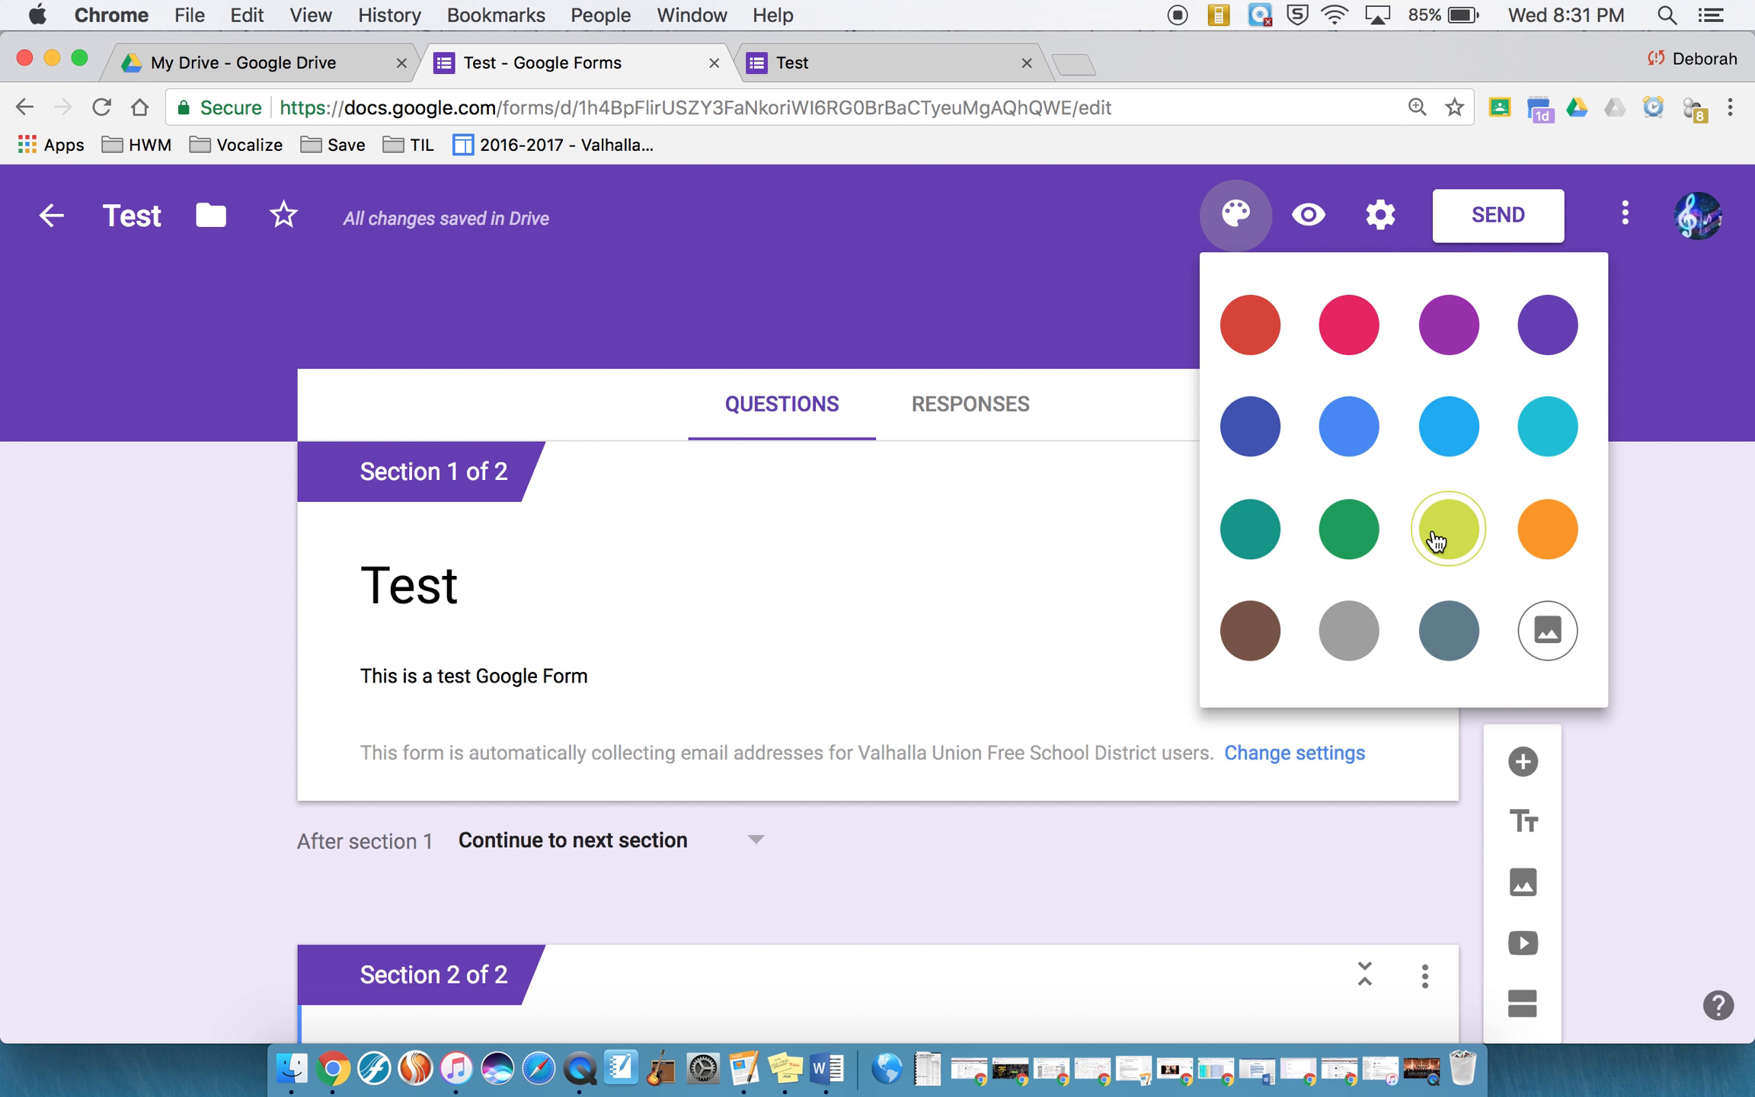
left_click(1547, 629)
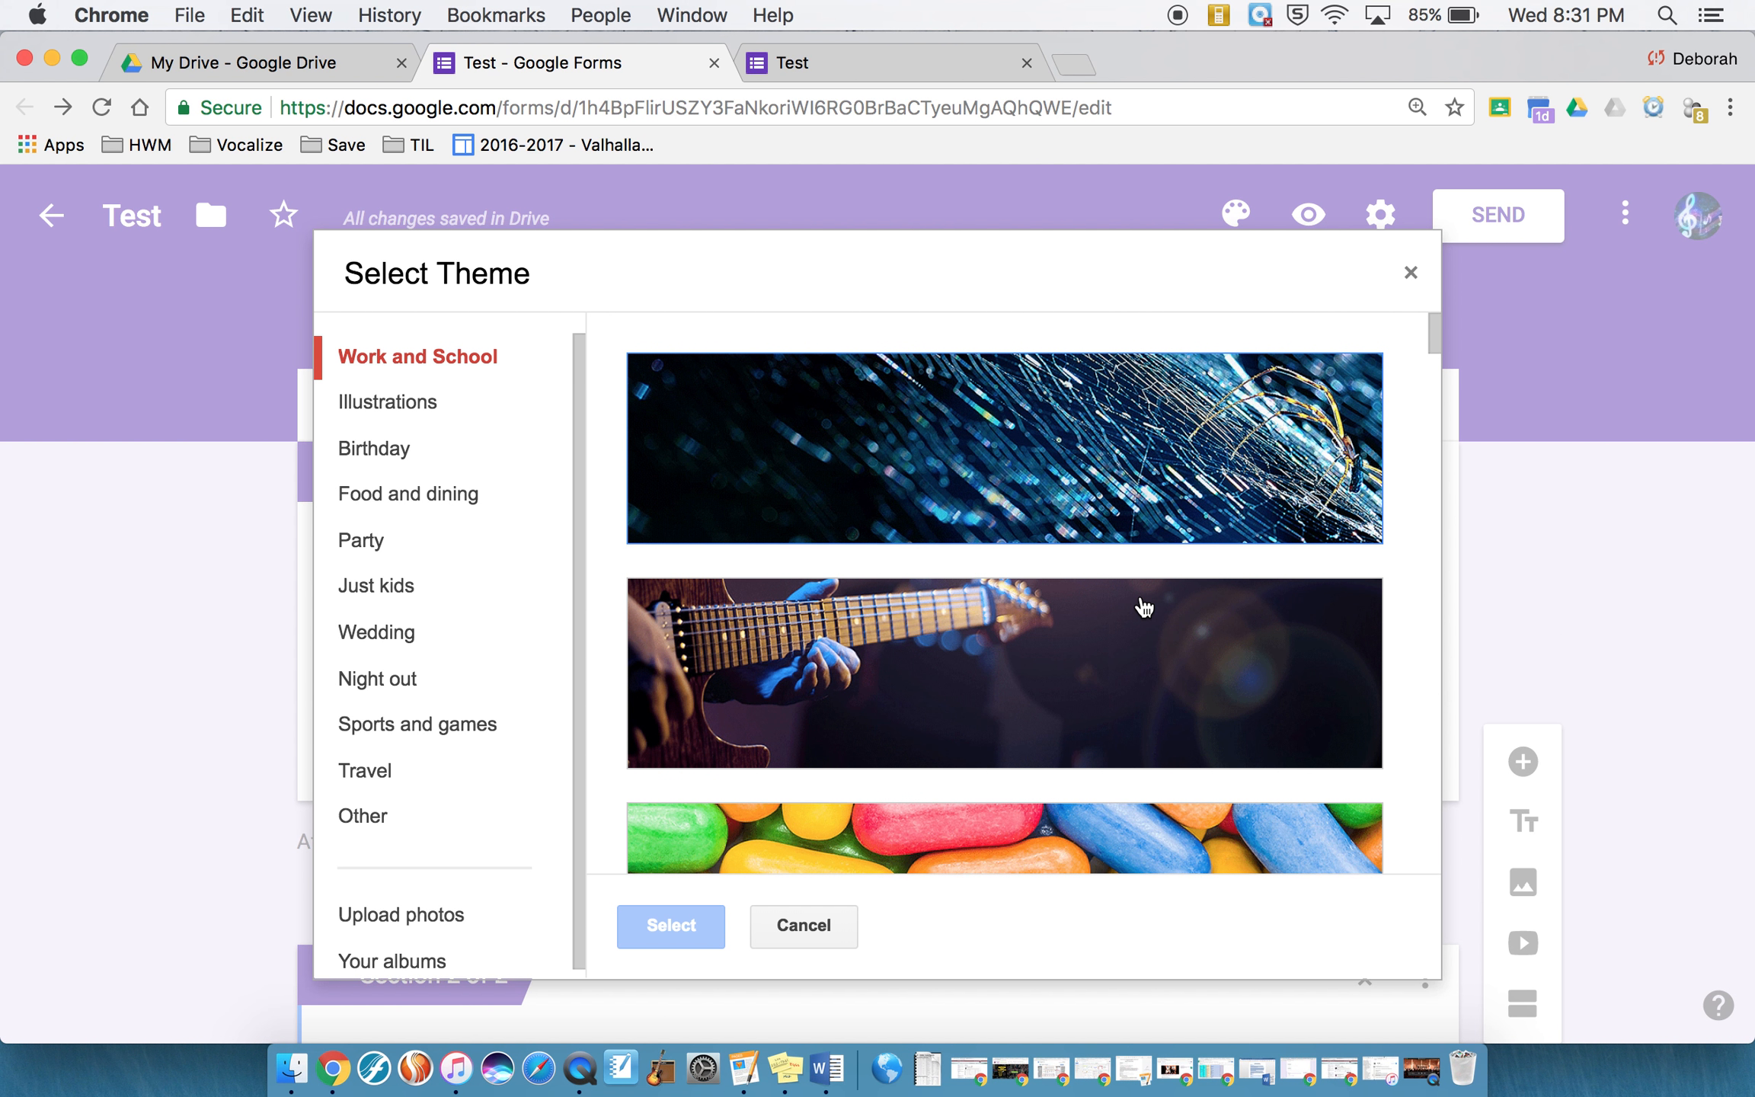
scroll(1146, 617, "down", 5)
scroll(1142, 607, "down", 7)
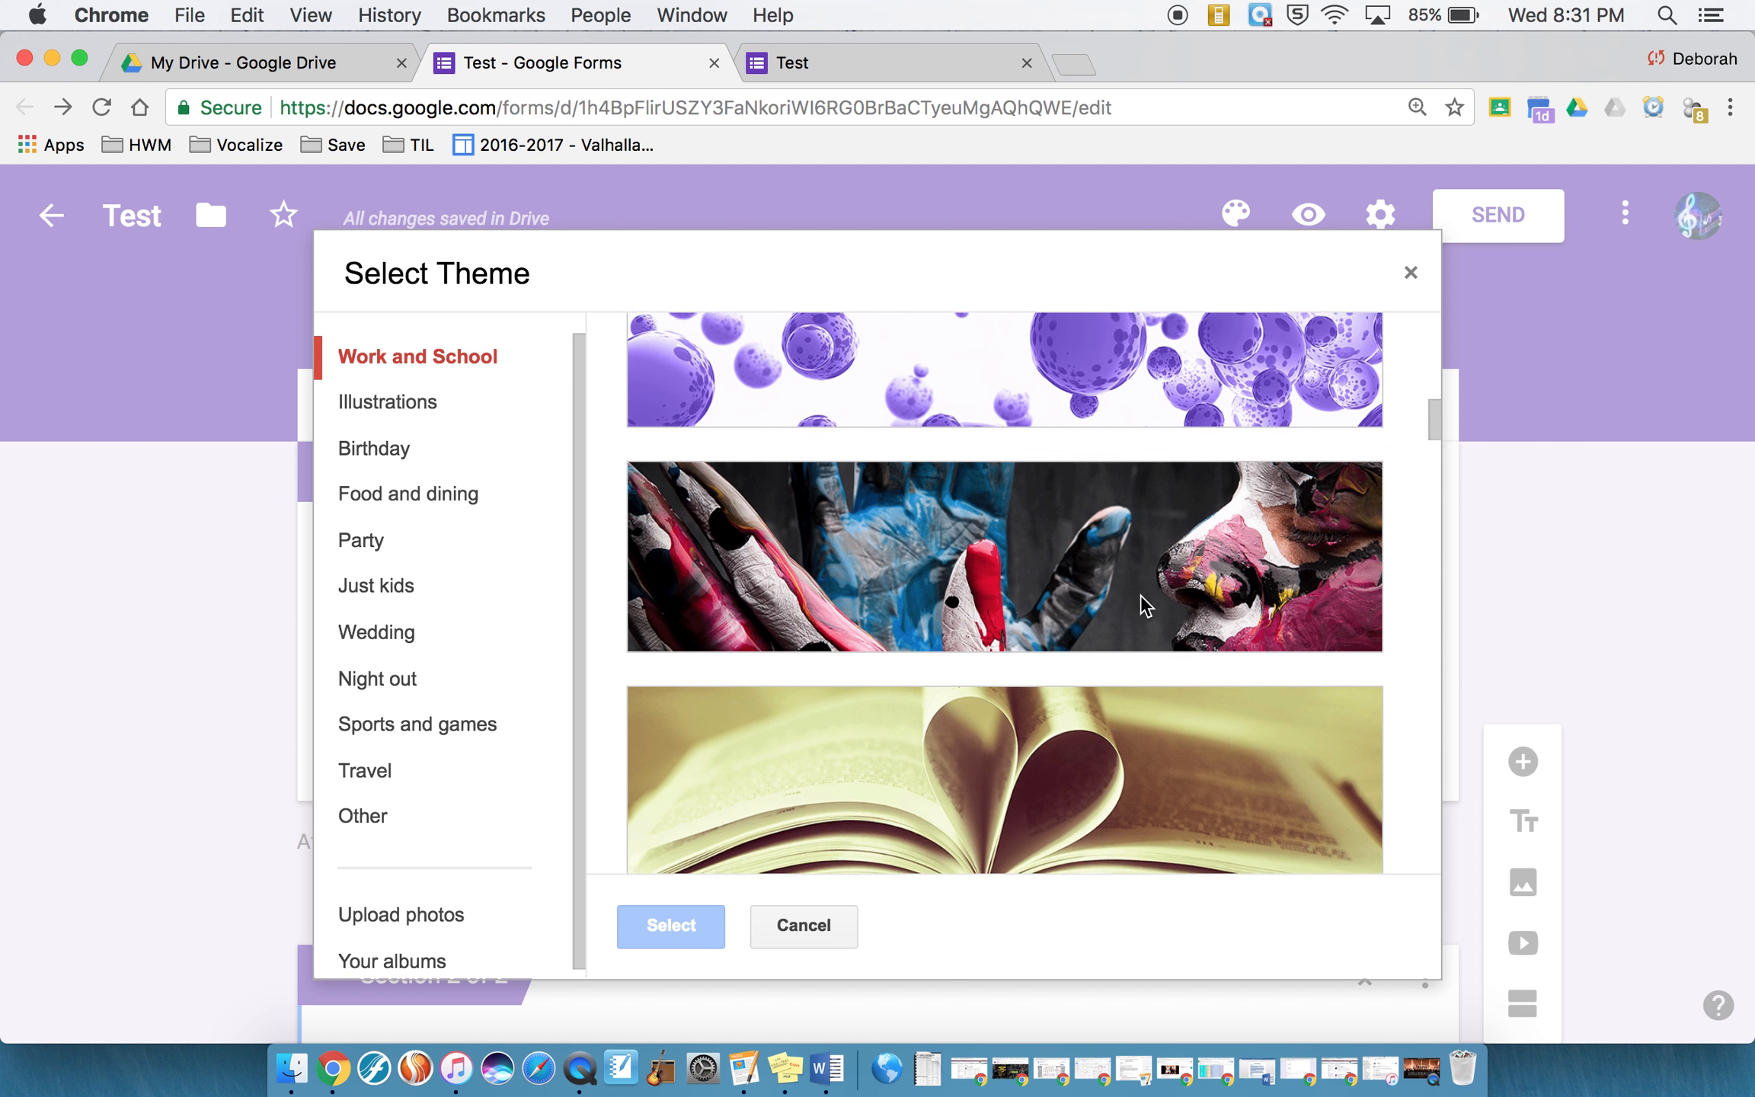
scroll(1142, 607, "up", 7)
scroll(1142, 607, "up", 3)
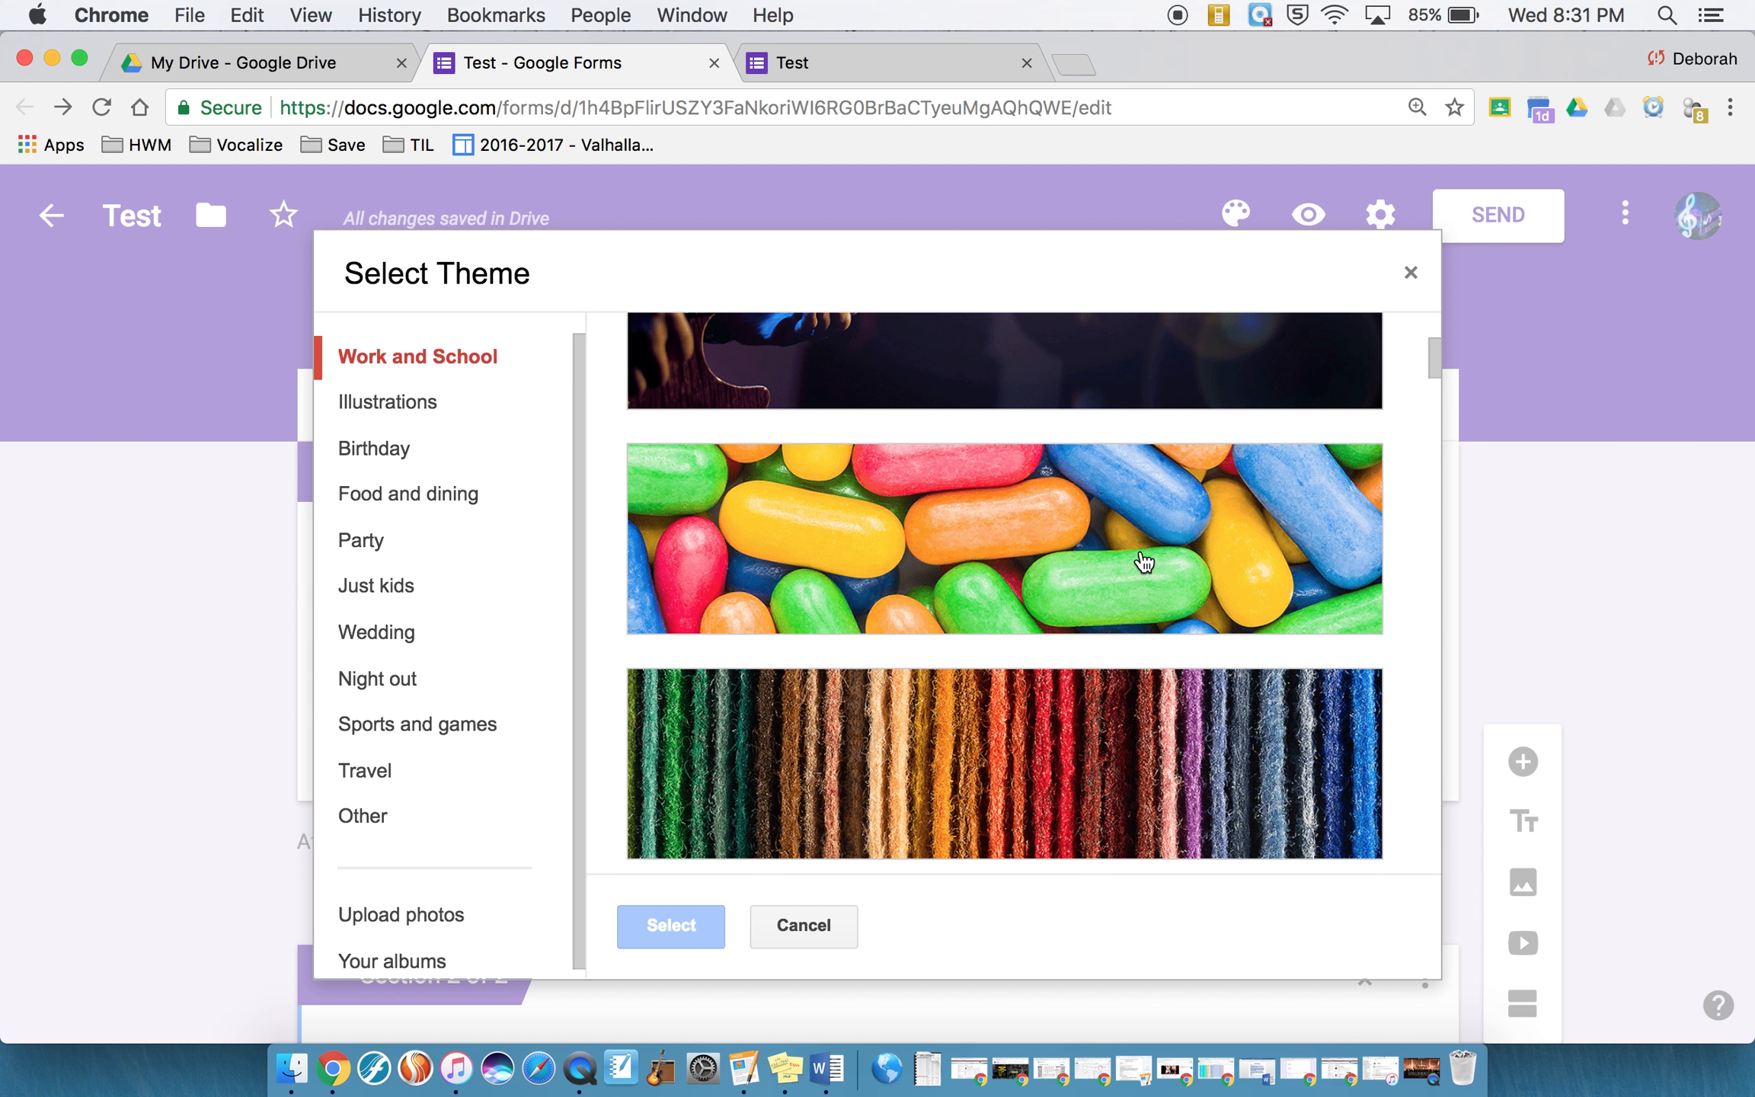
left_click(1144, 562)
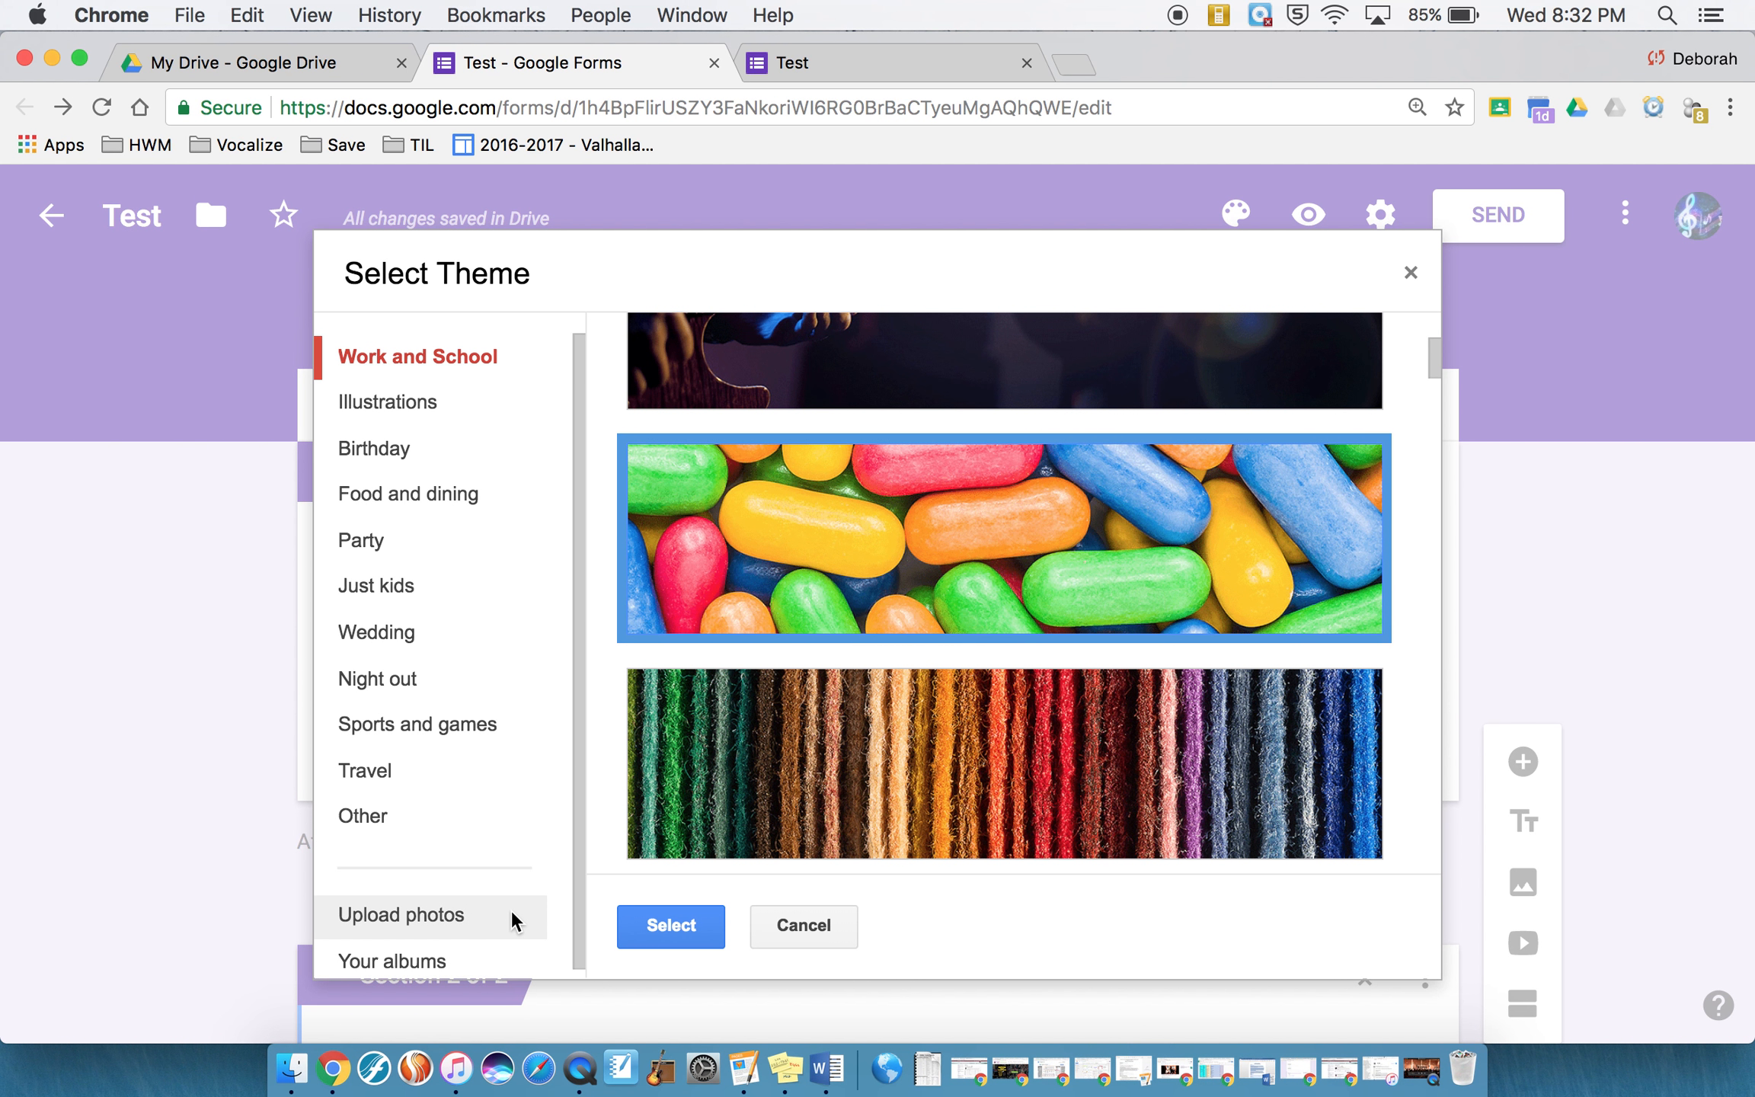
left_click(657, 924)
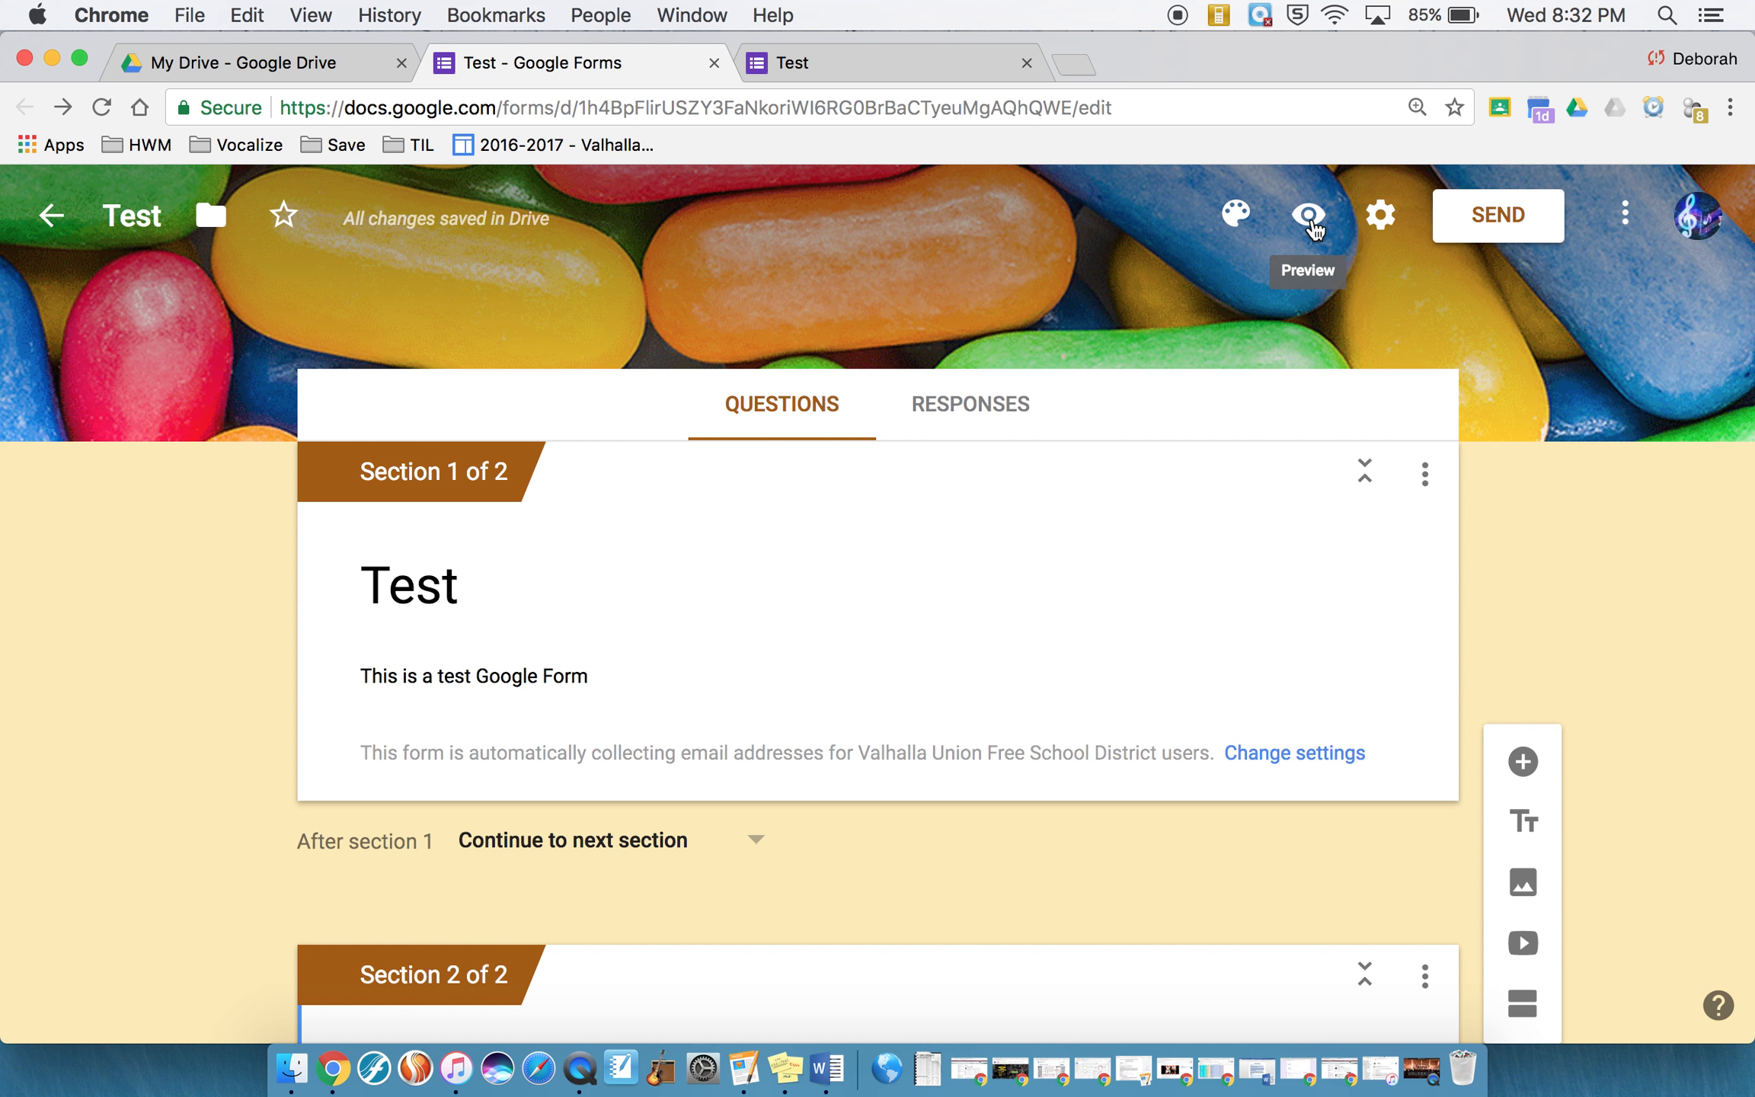
Submit a test response with a sample first and last name through the preview.
left_click(1308, 216)
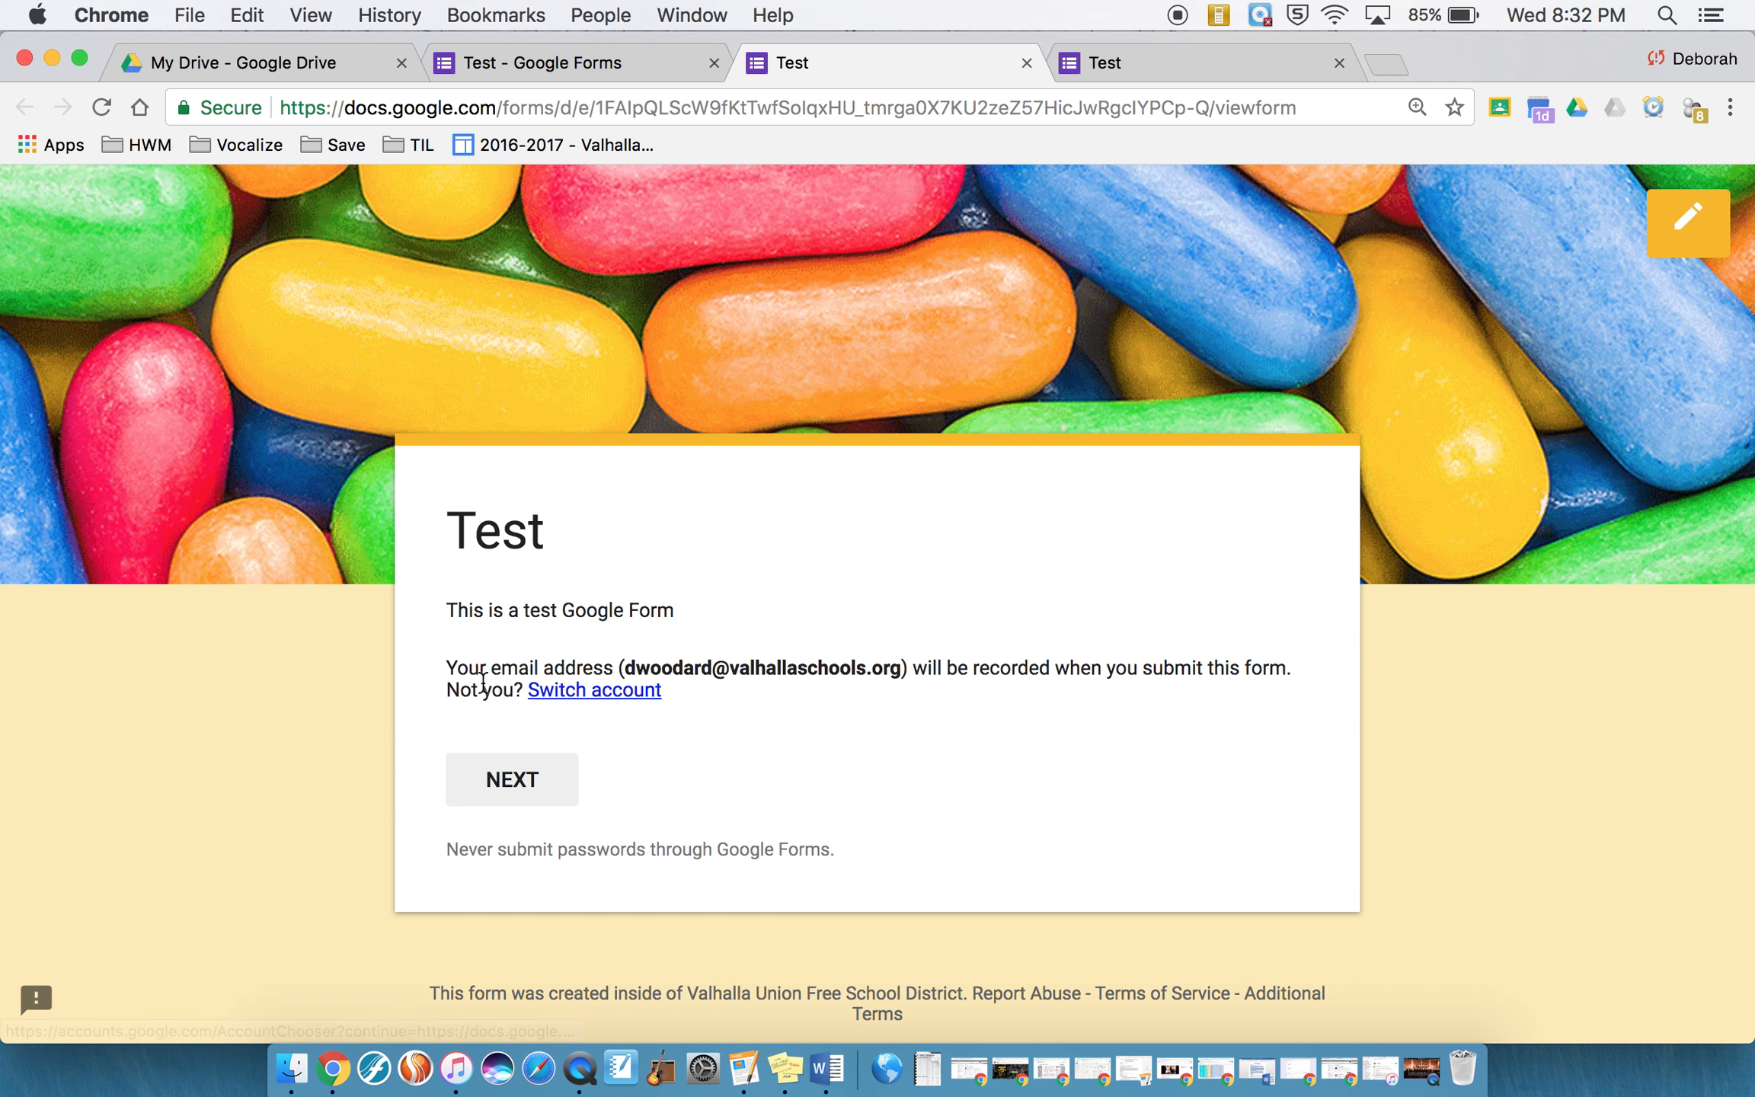
left_click(510, 789)
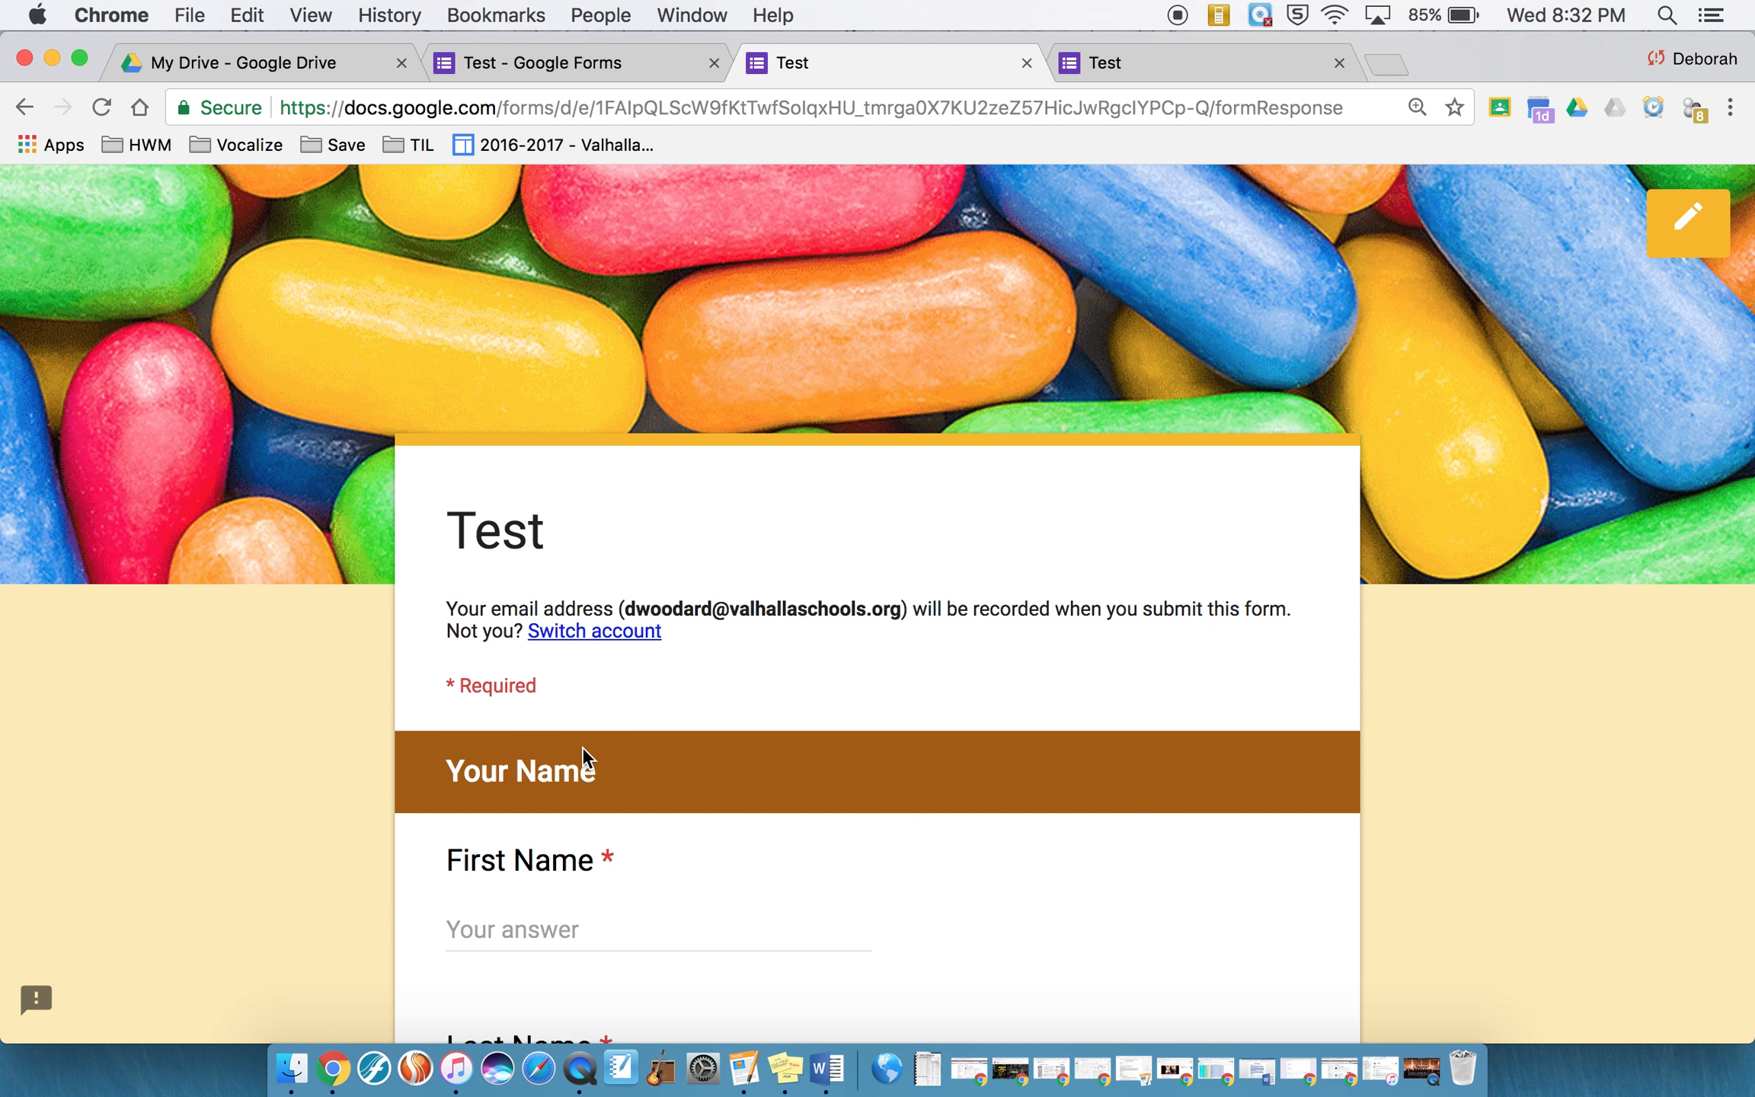
scroll(582, 750, "down", 3)
left_click(585, 724)
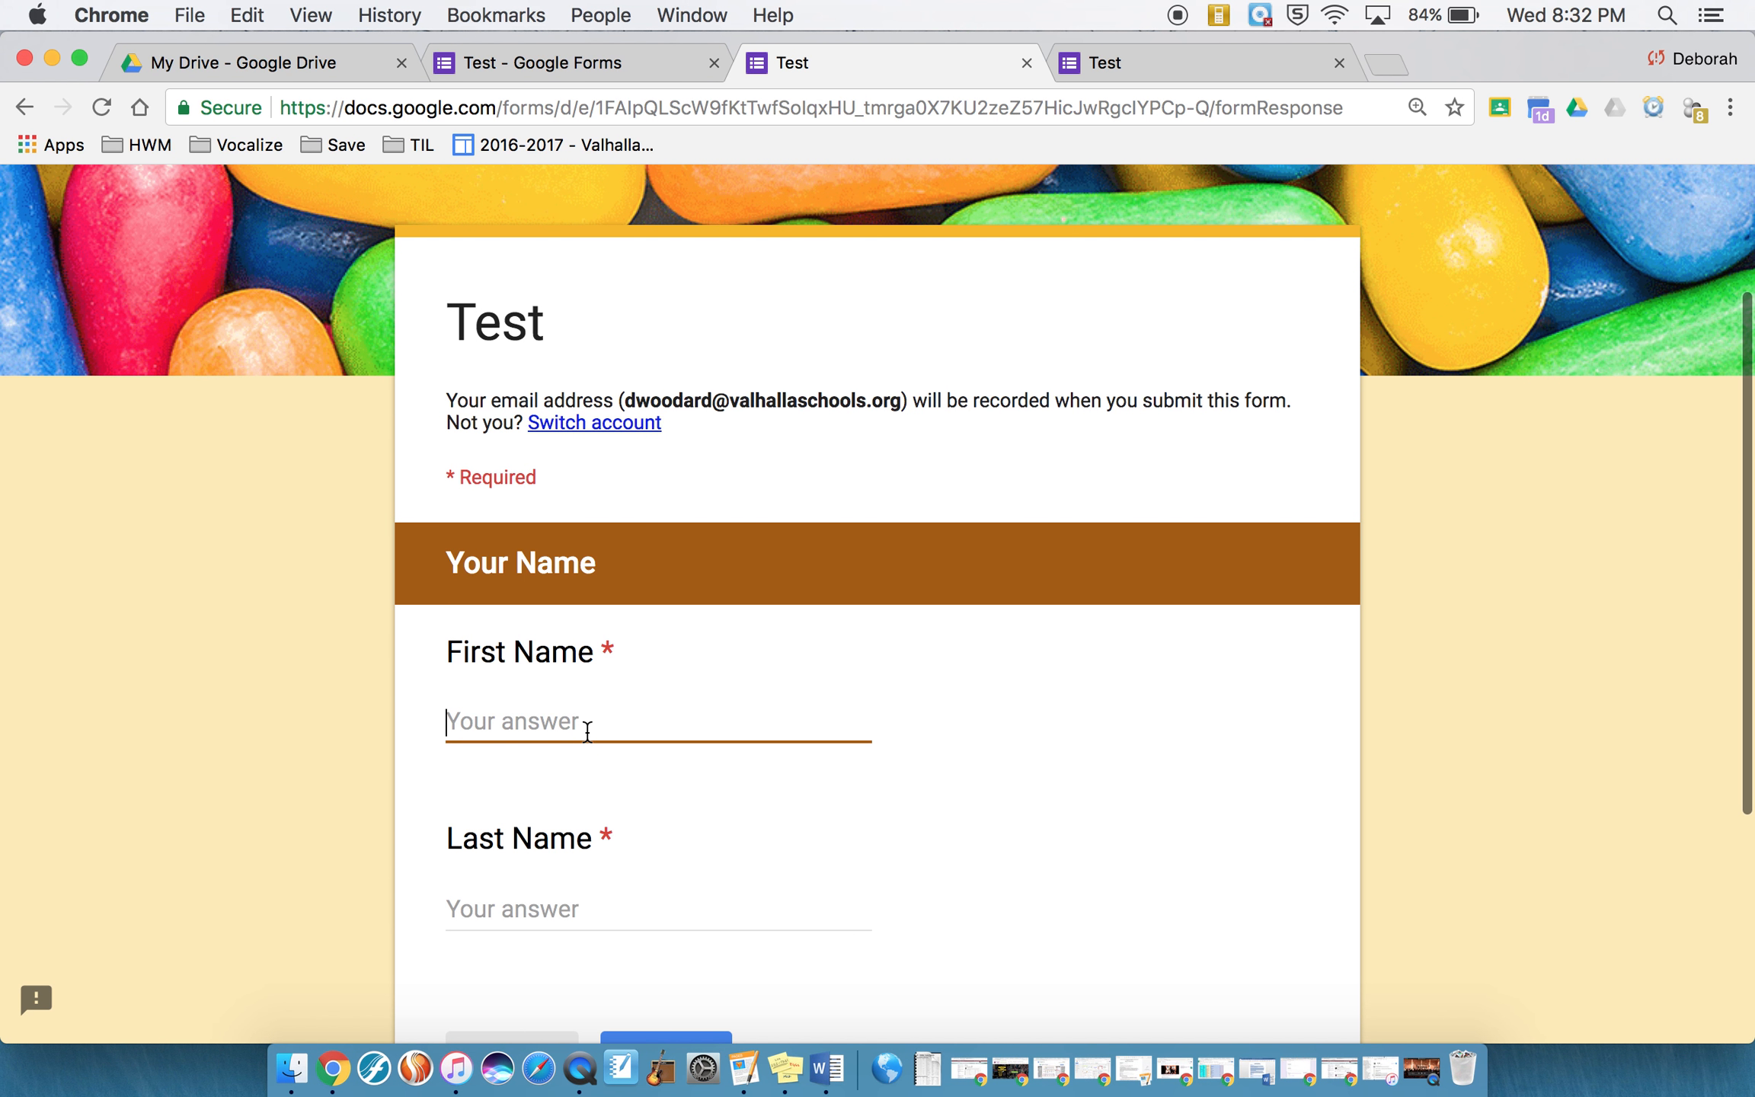
type("Deborah")
key("Tab")
type("Woodard")
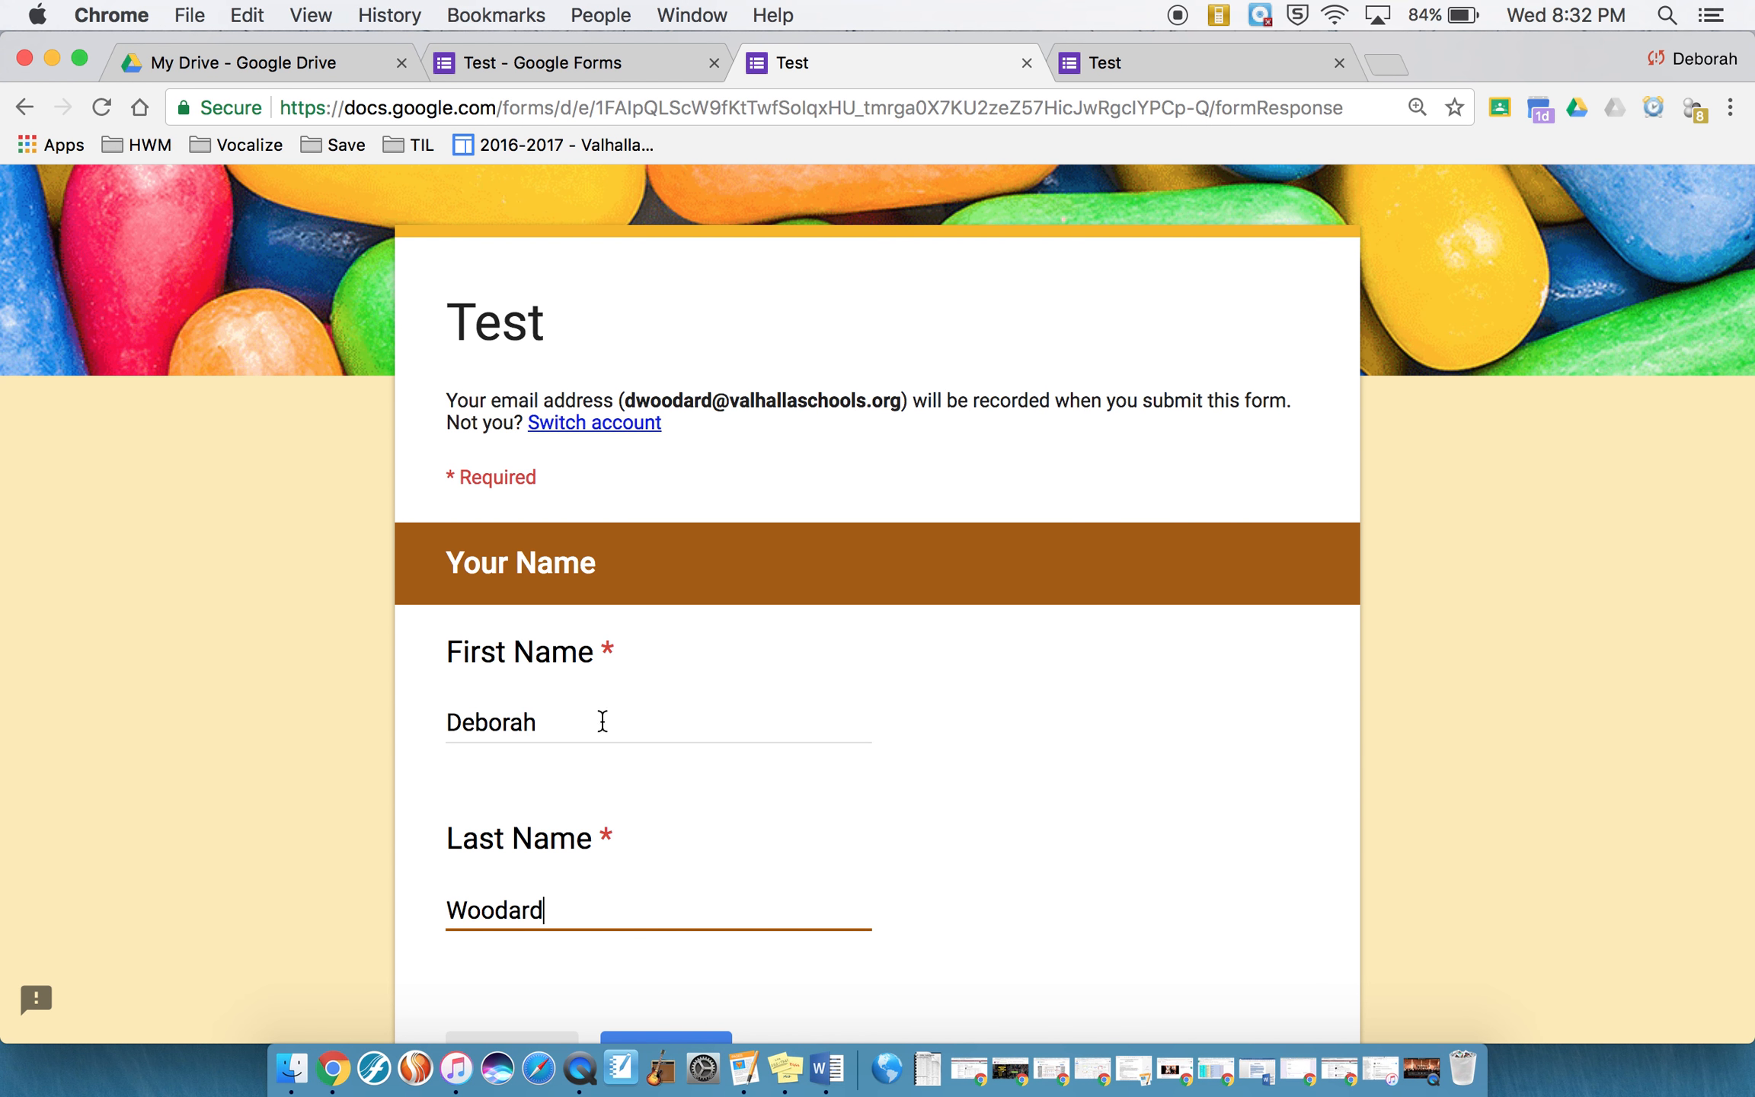
scroll(733, 686, "down", 2)
scroll(731, 675, "down", 1)
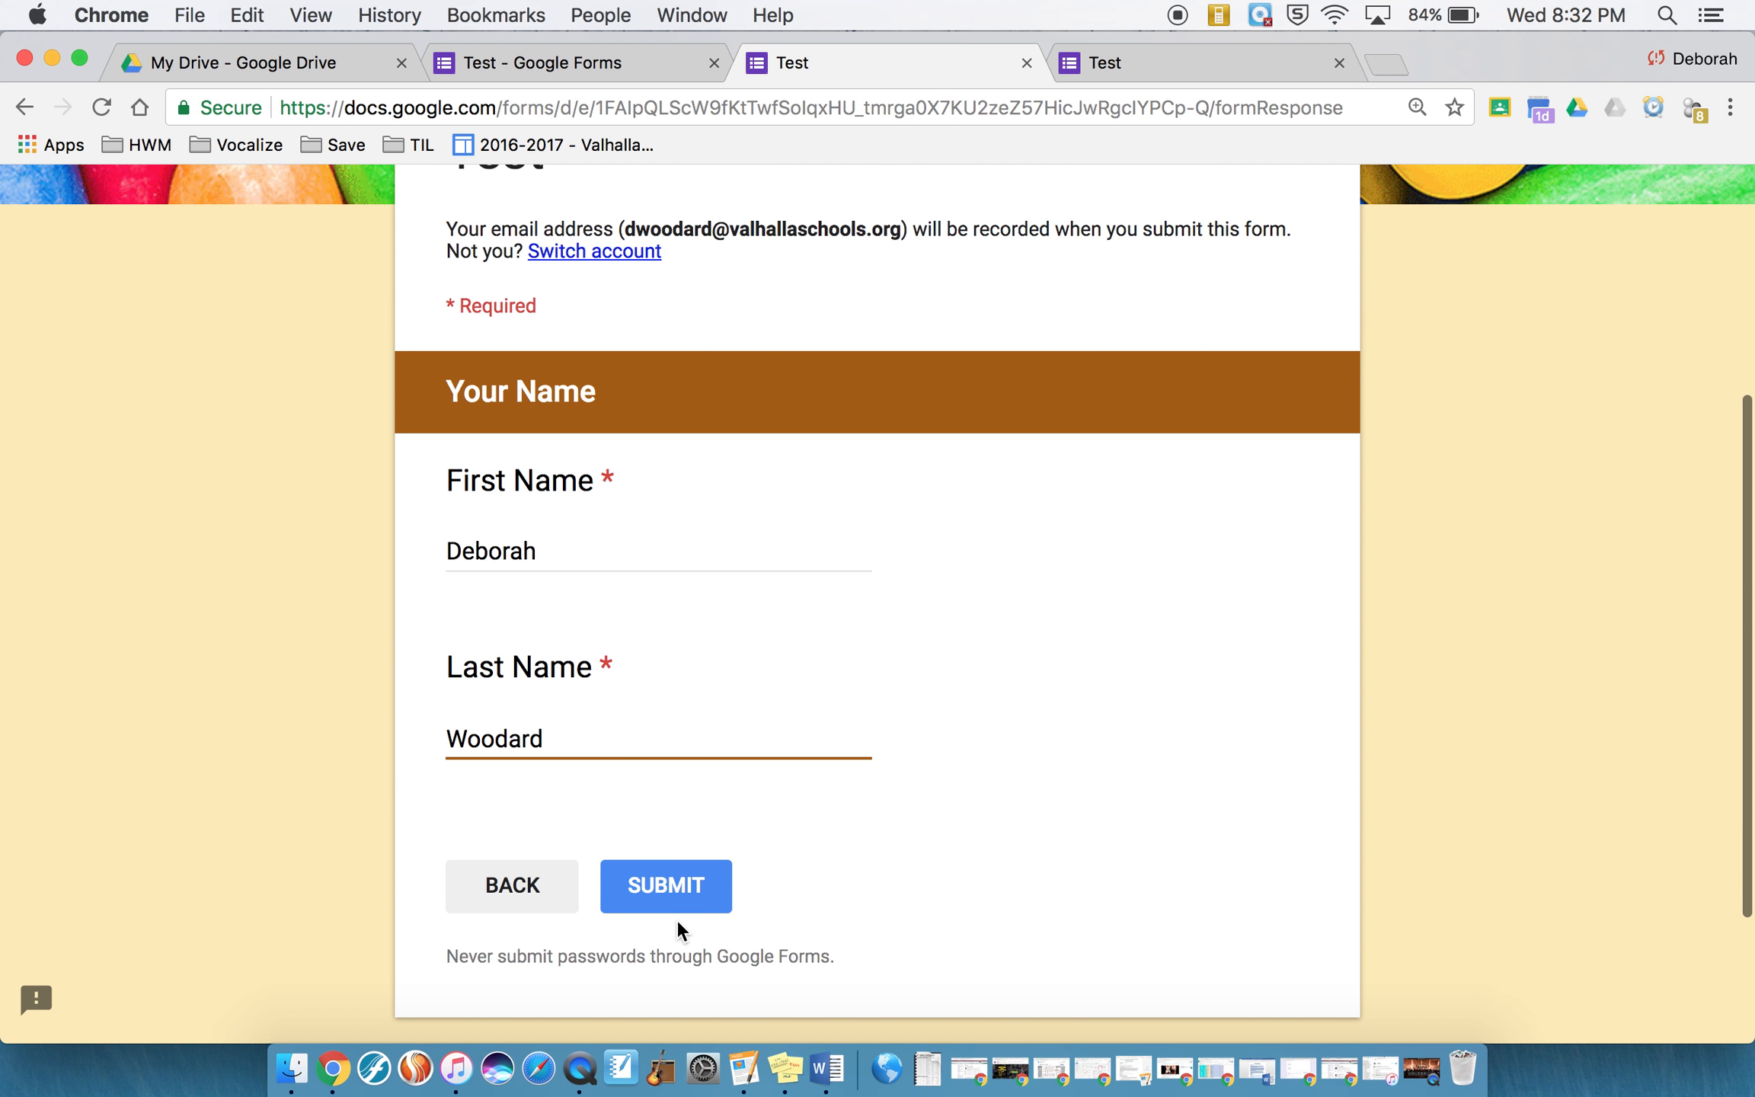
left_click(677, 892)
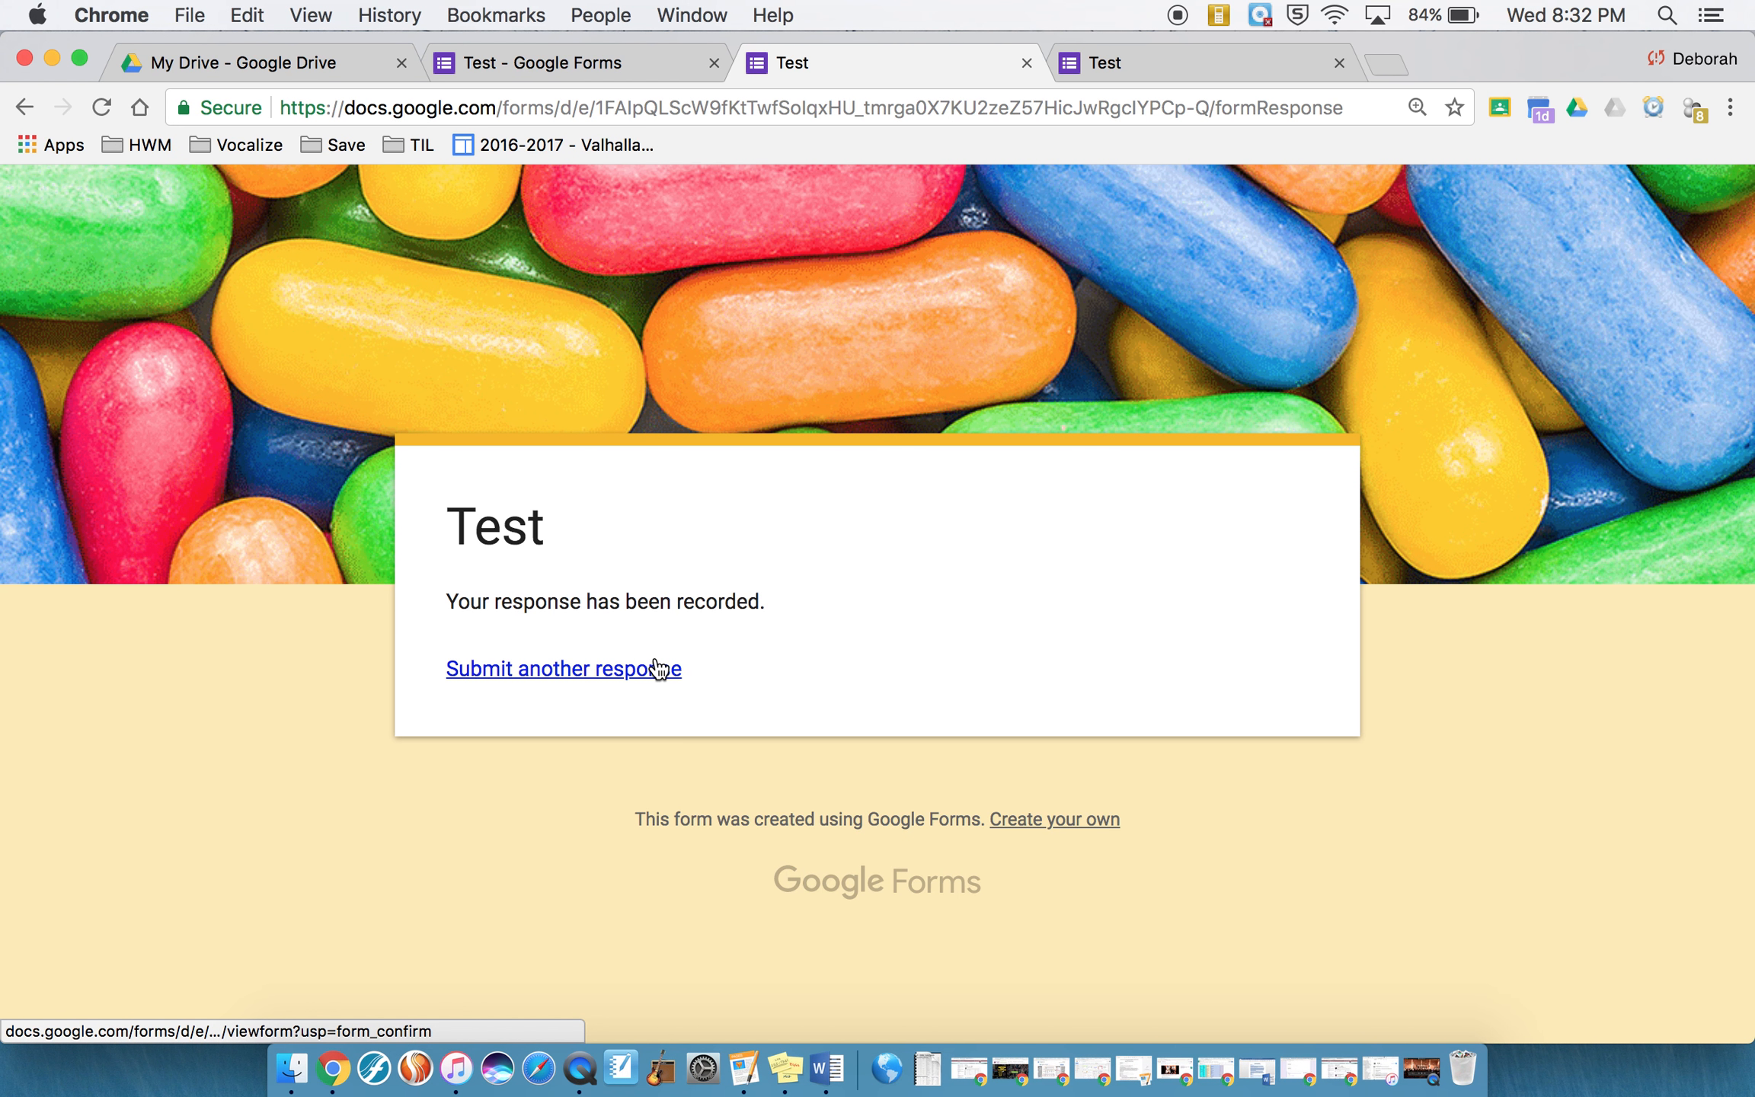
left_click(641, 67)
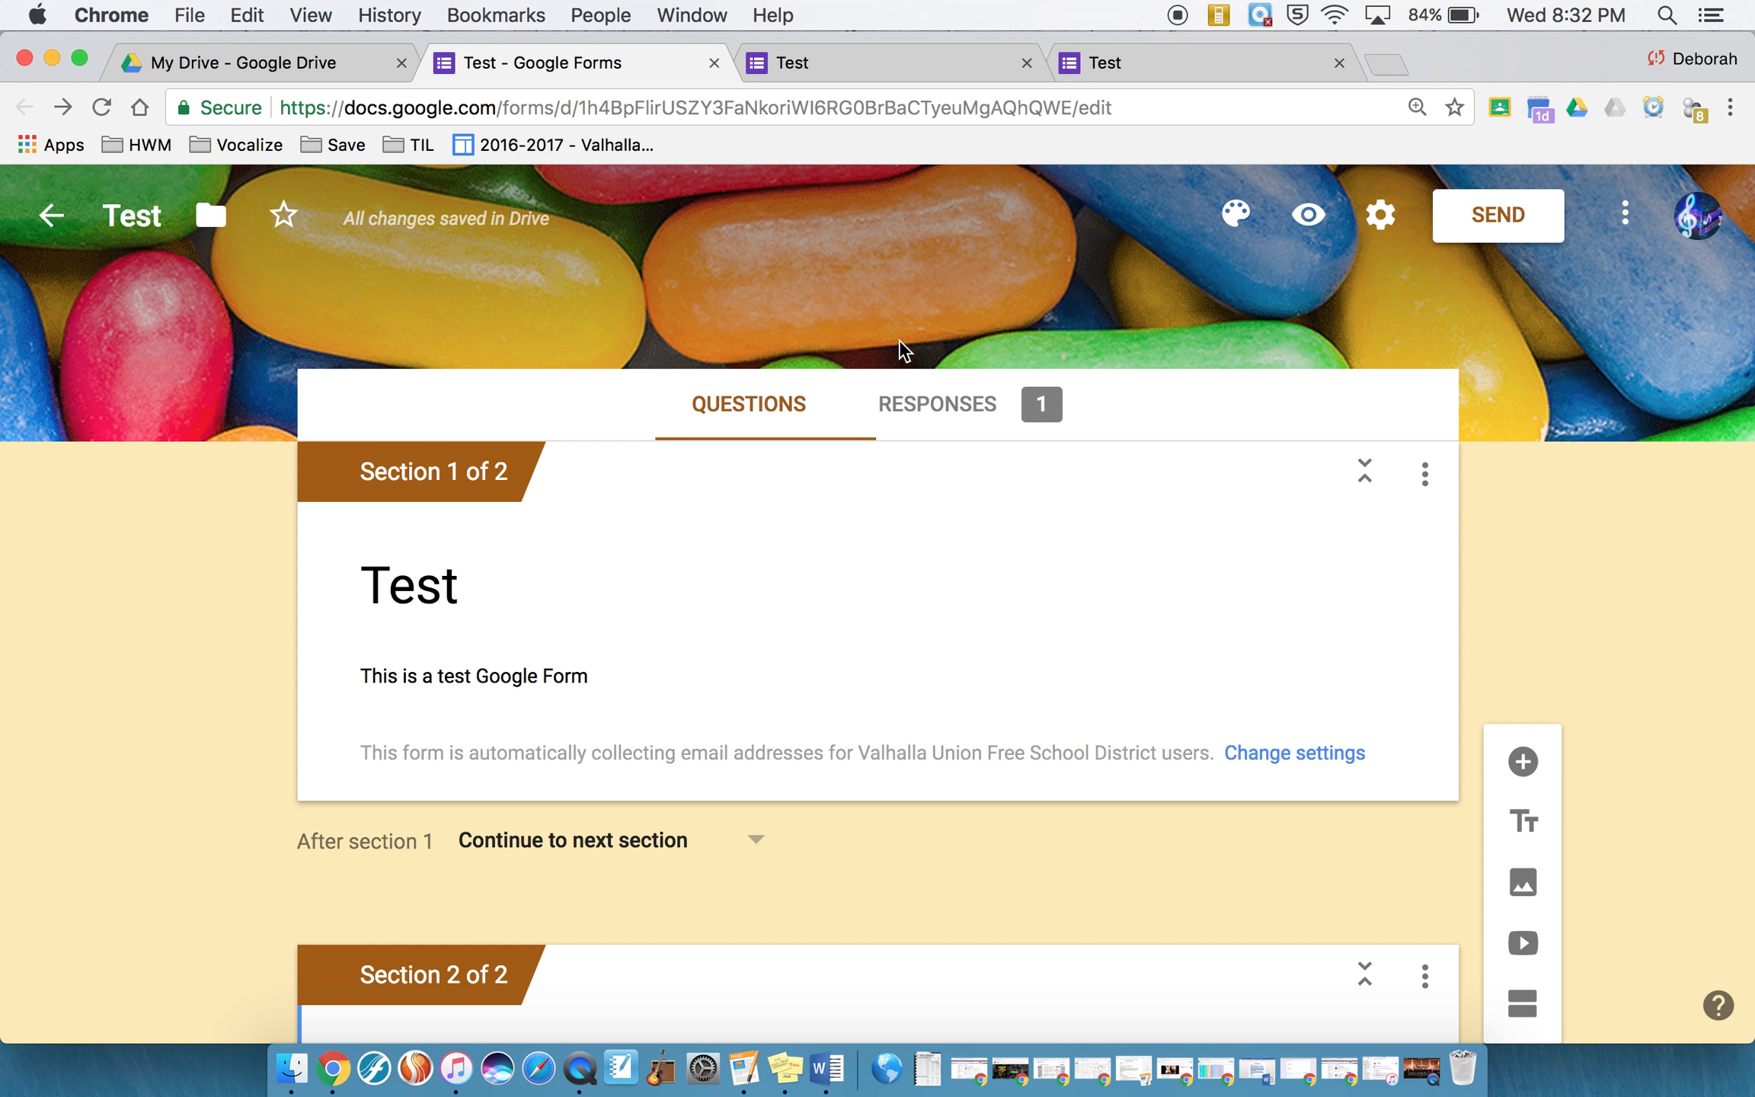
Review the single response individually, then pick a new 'Test (Responses)' spreadsheet as destination.
left_click(944, 411)
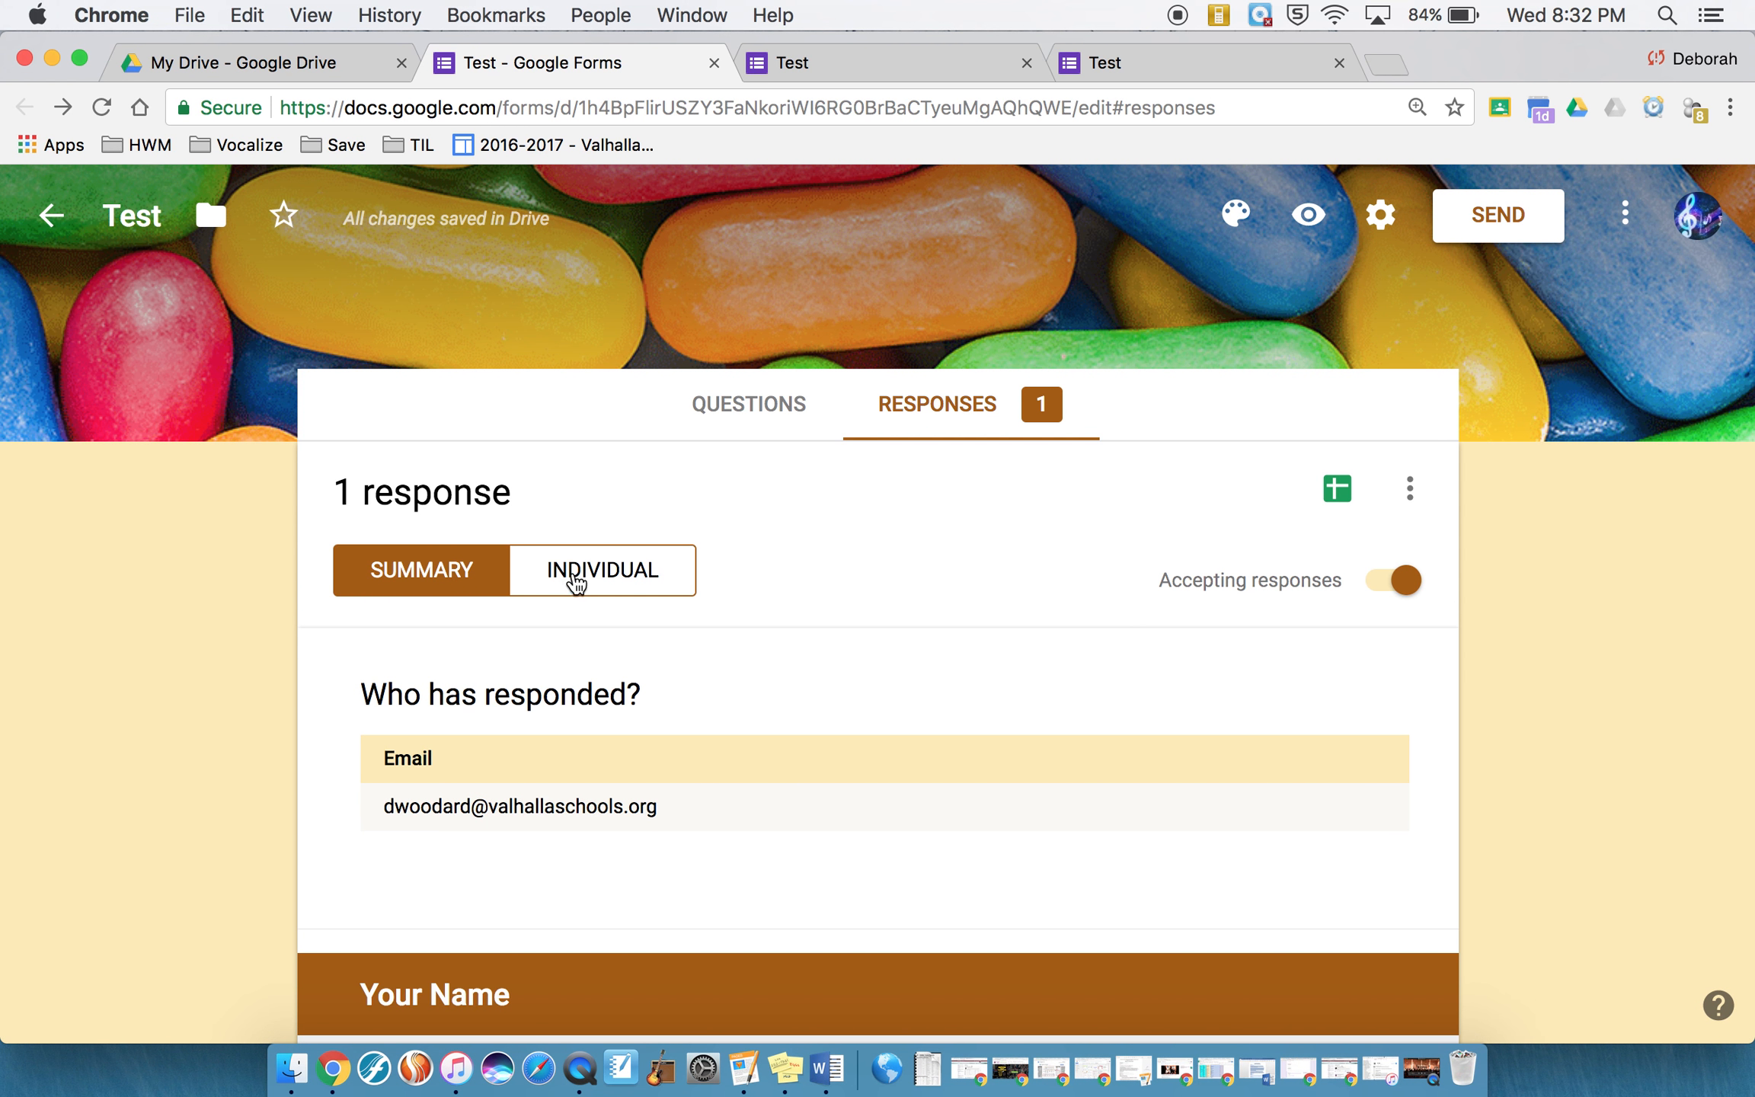
left_click(575, 583)
scroll(696, 750, "down", 7)
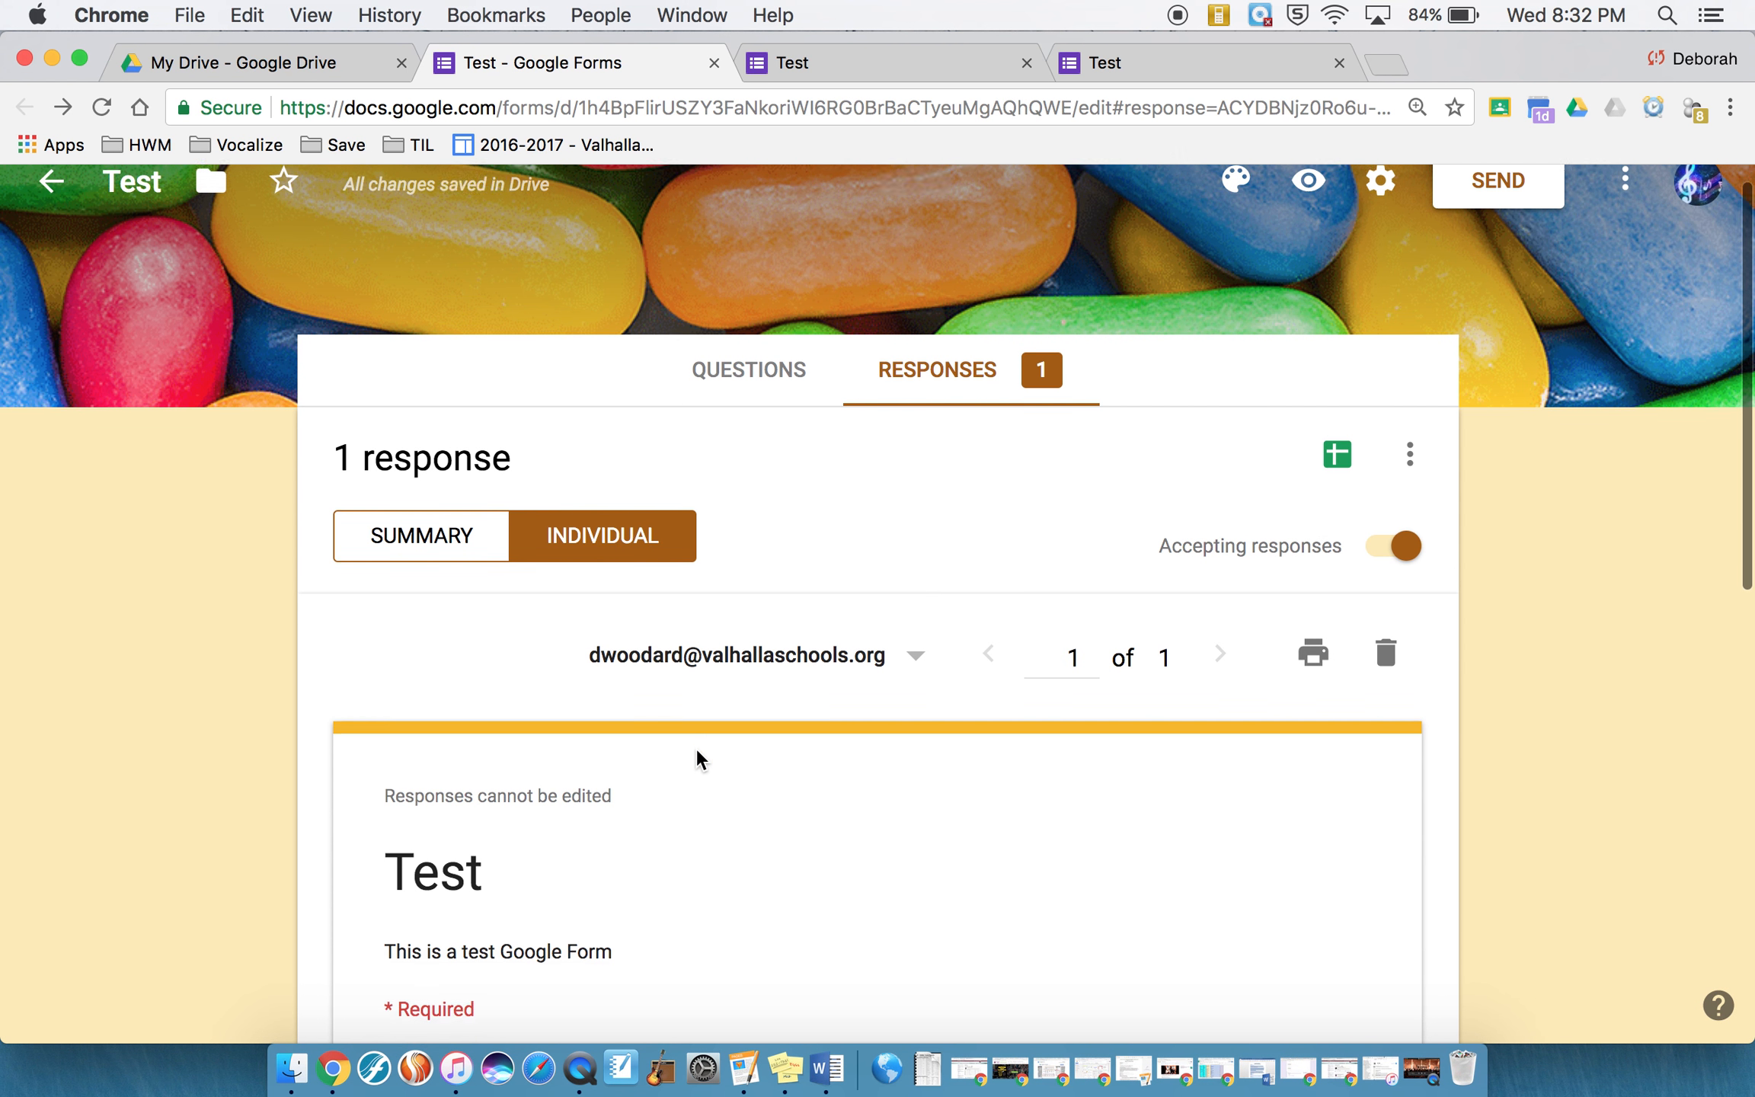
scroll(696, 749, "down", 5)
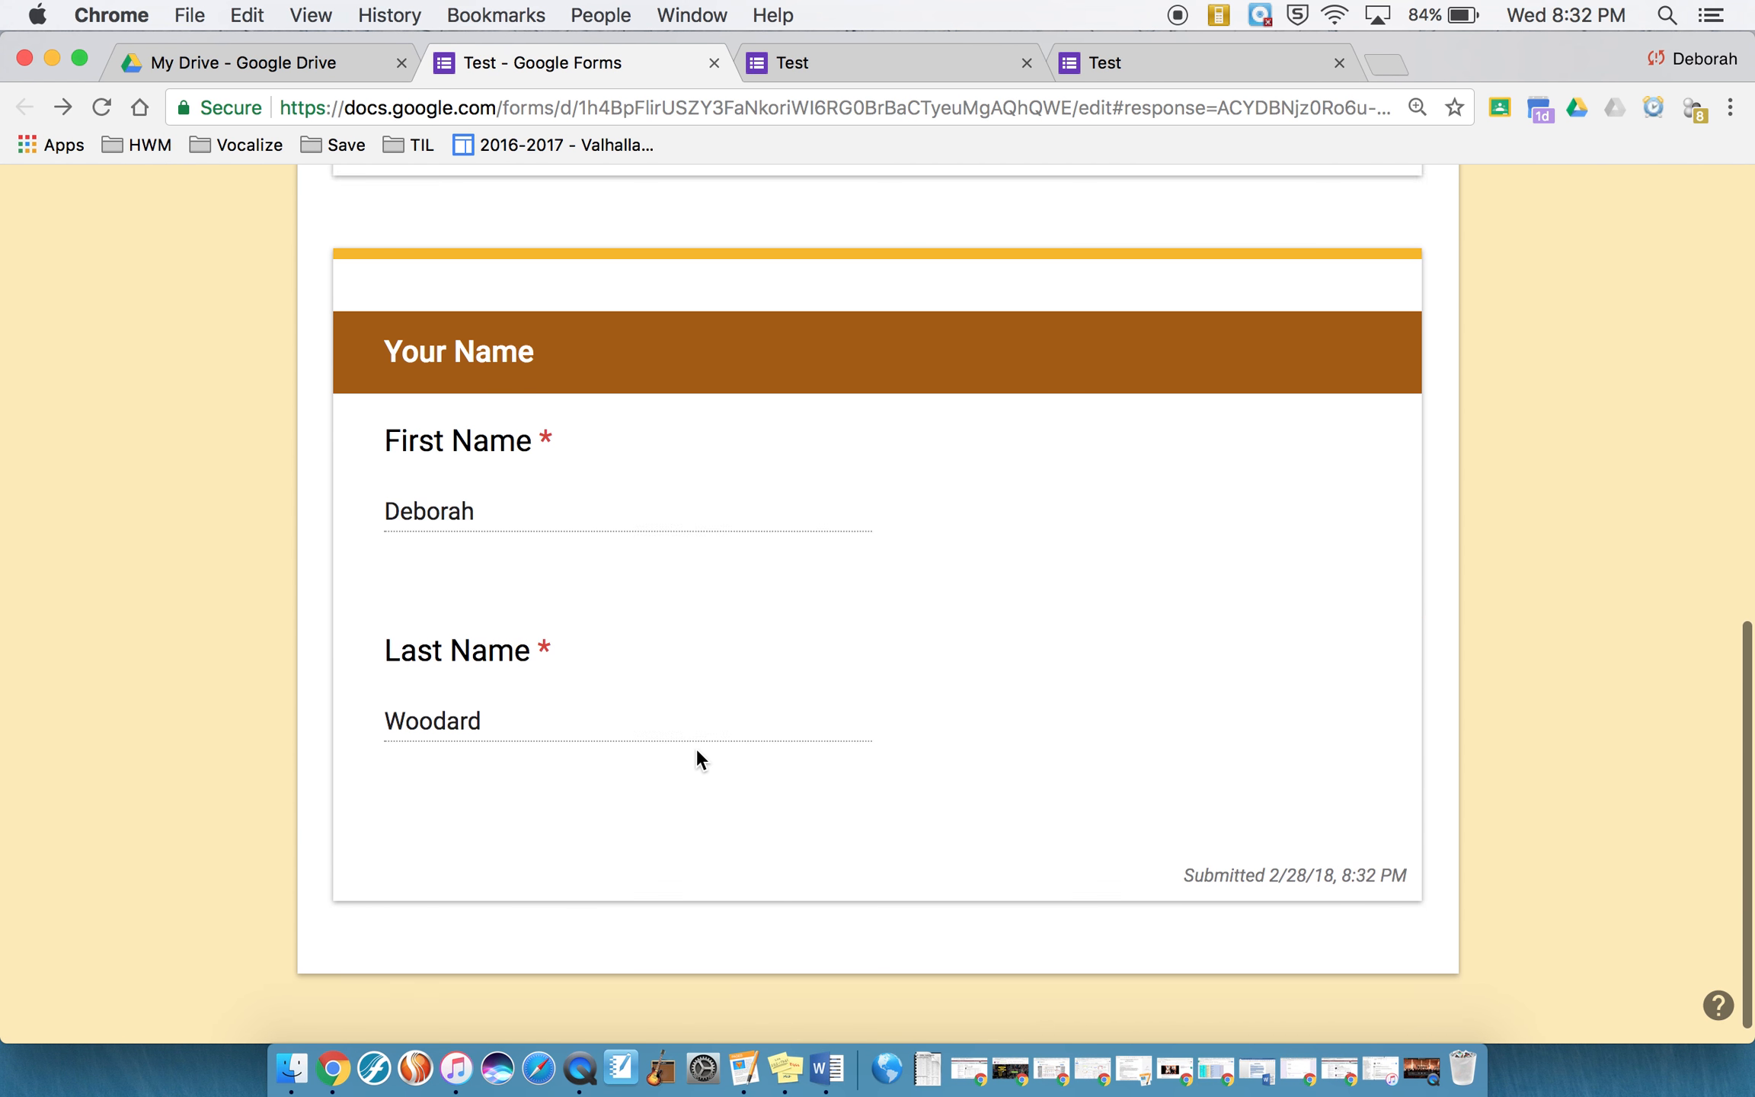
scroll(695, 746, "up", 12)
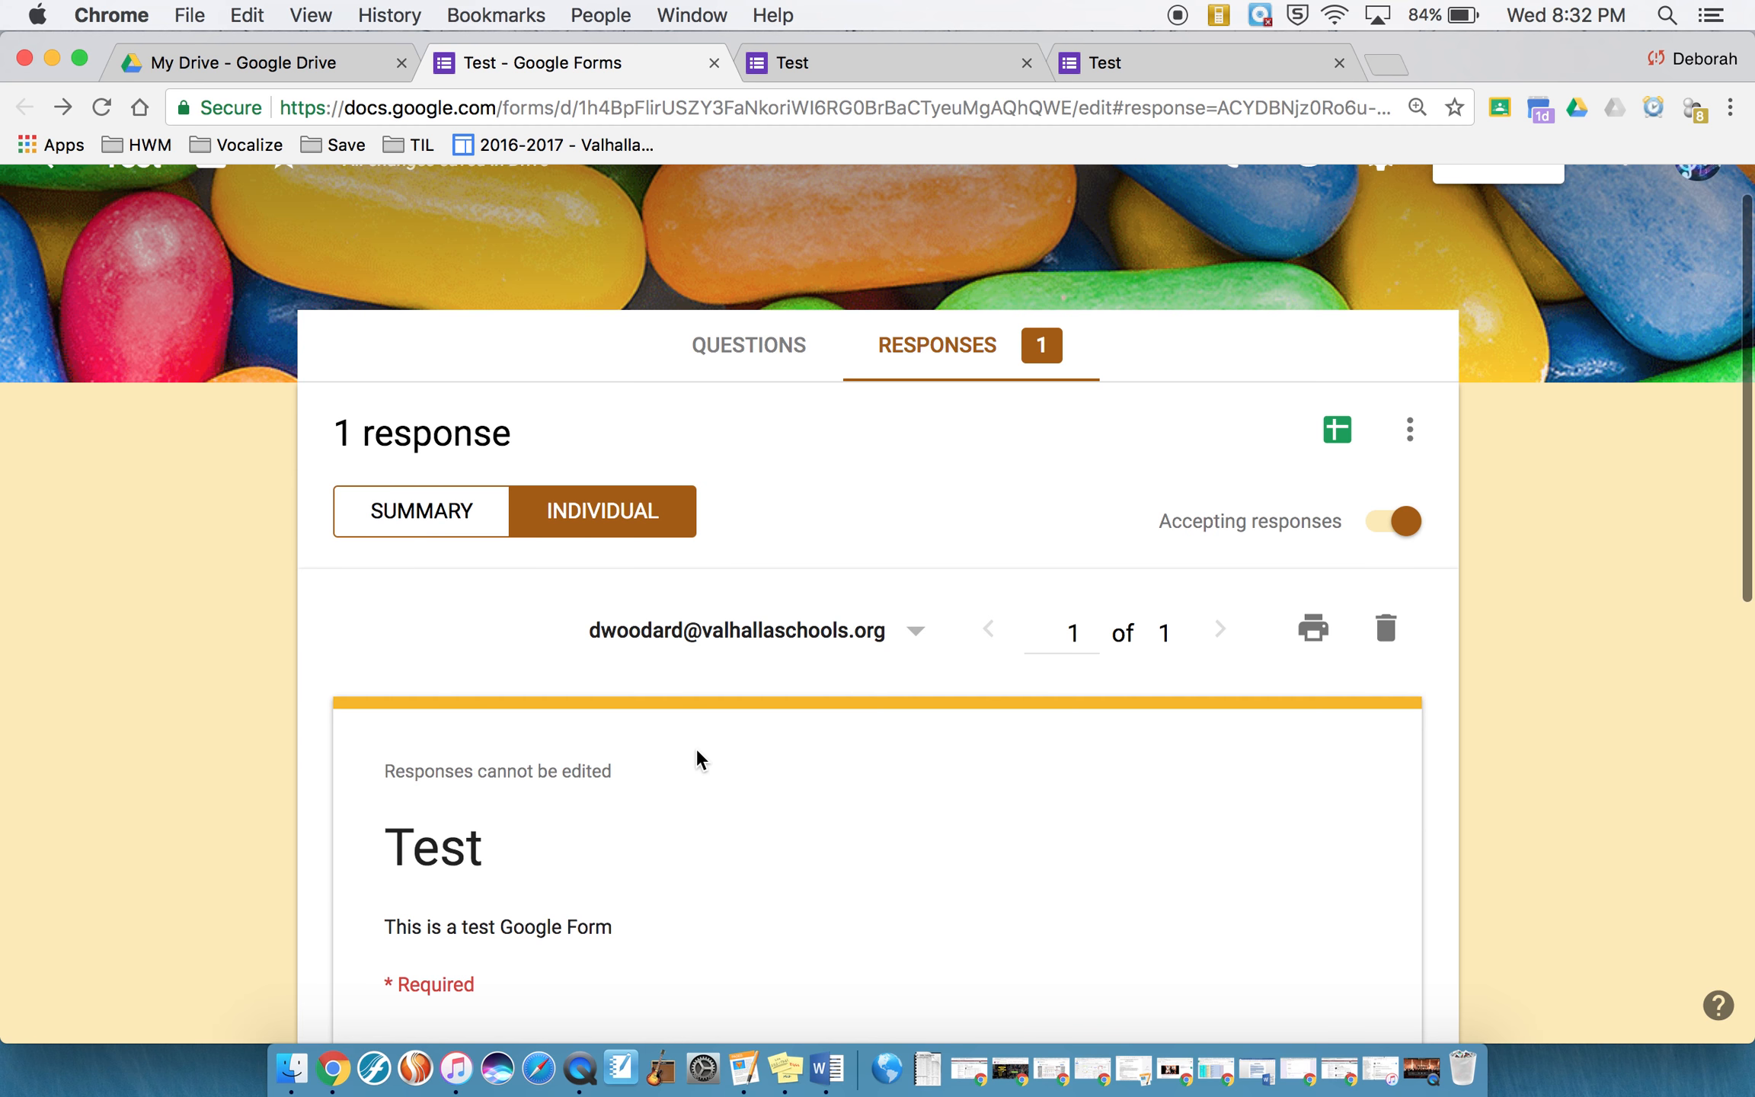
left_click(1335, 434)
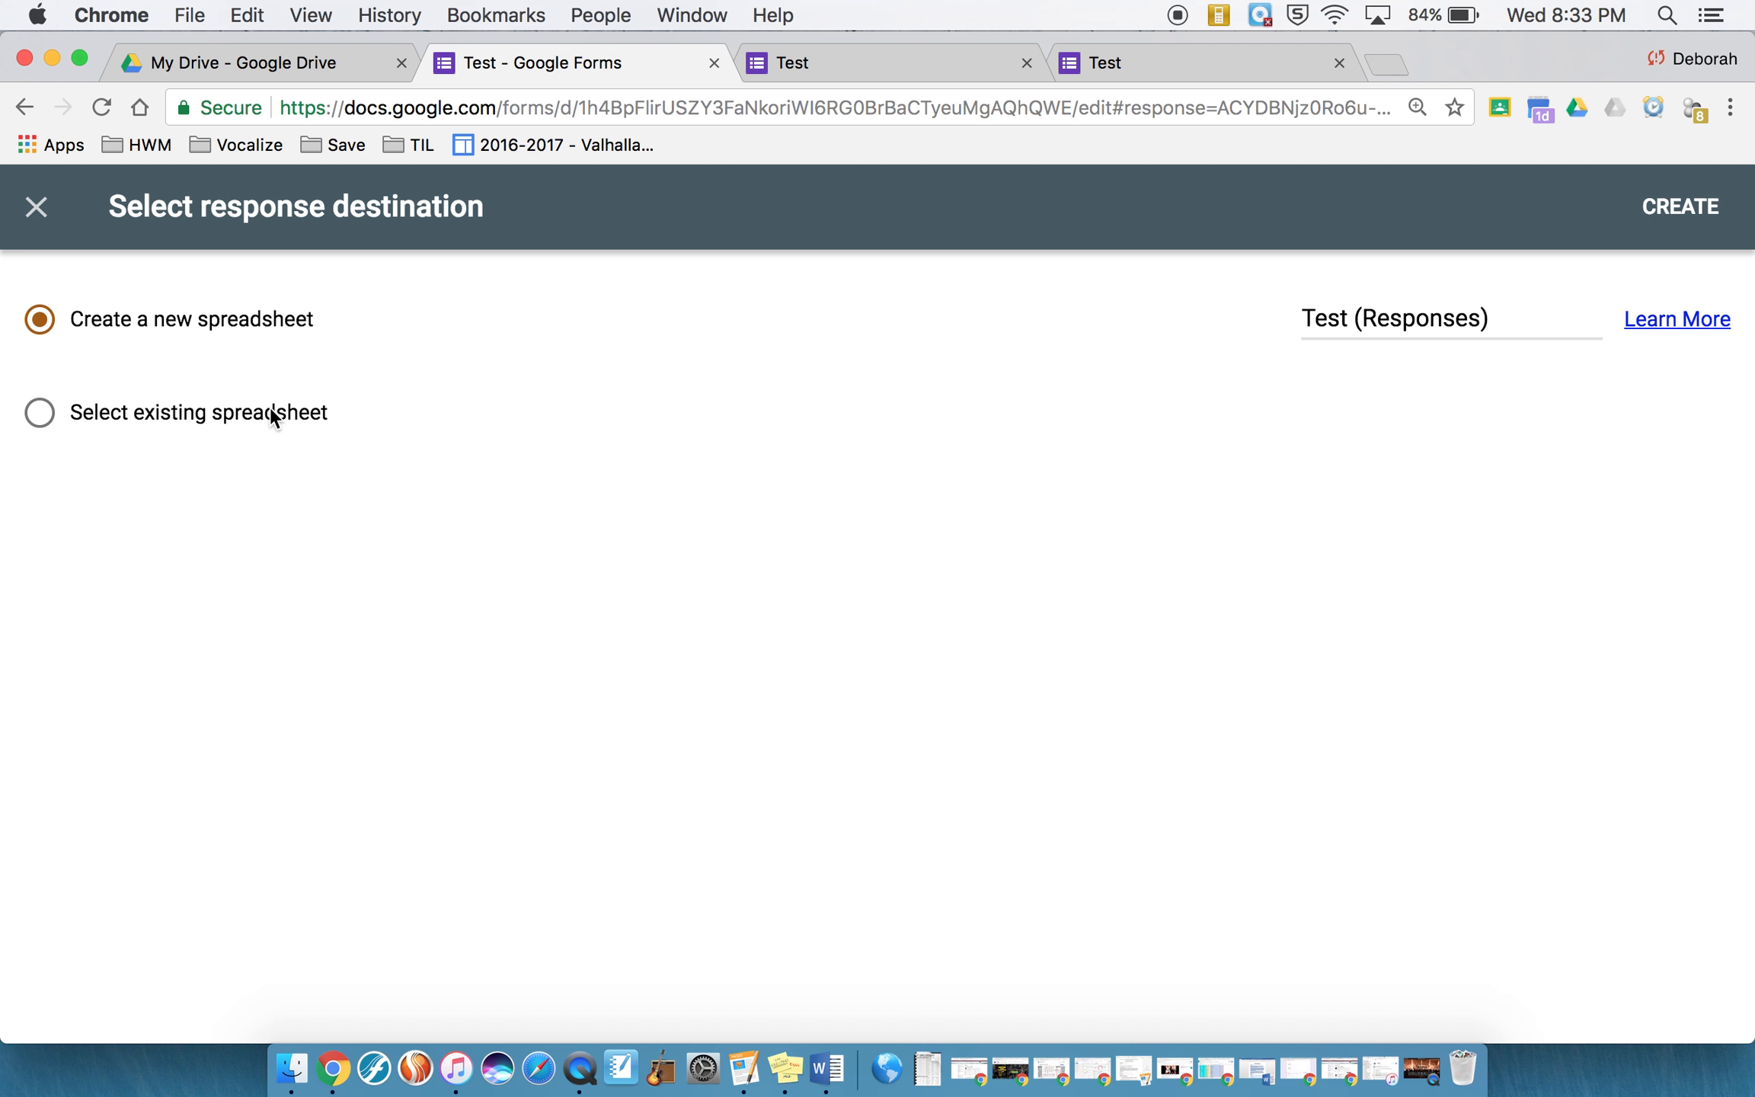
Create the linked 'Test (Responses)' spreadsheet and return to the form's responses view.
left_click(1679, 219)
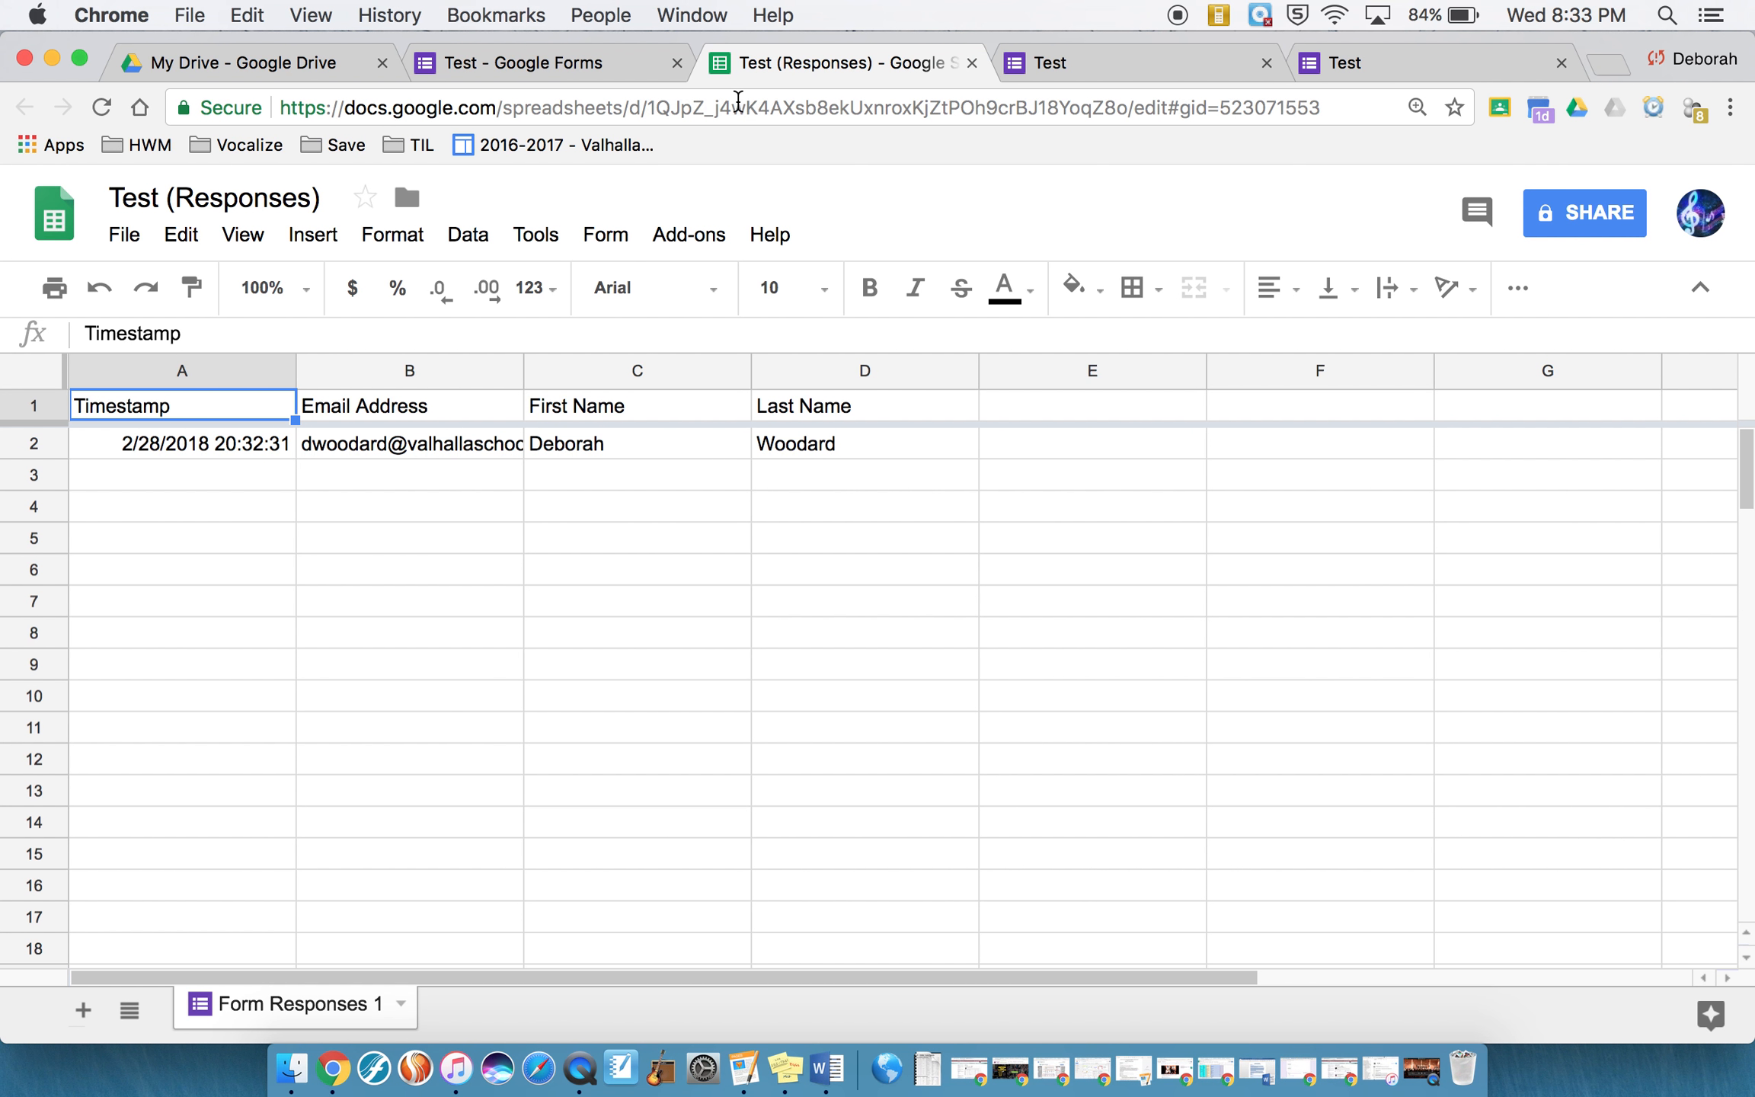
left_click(587, 64)
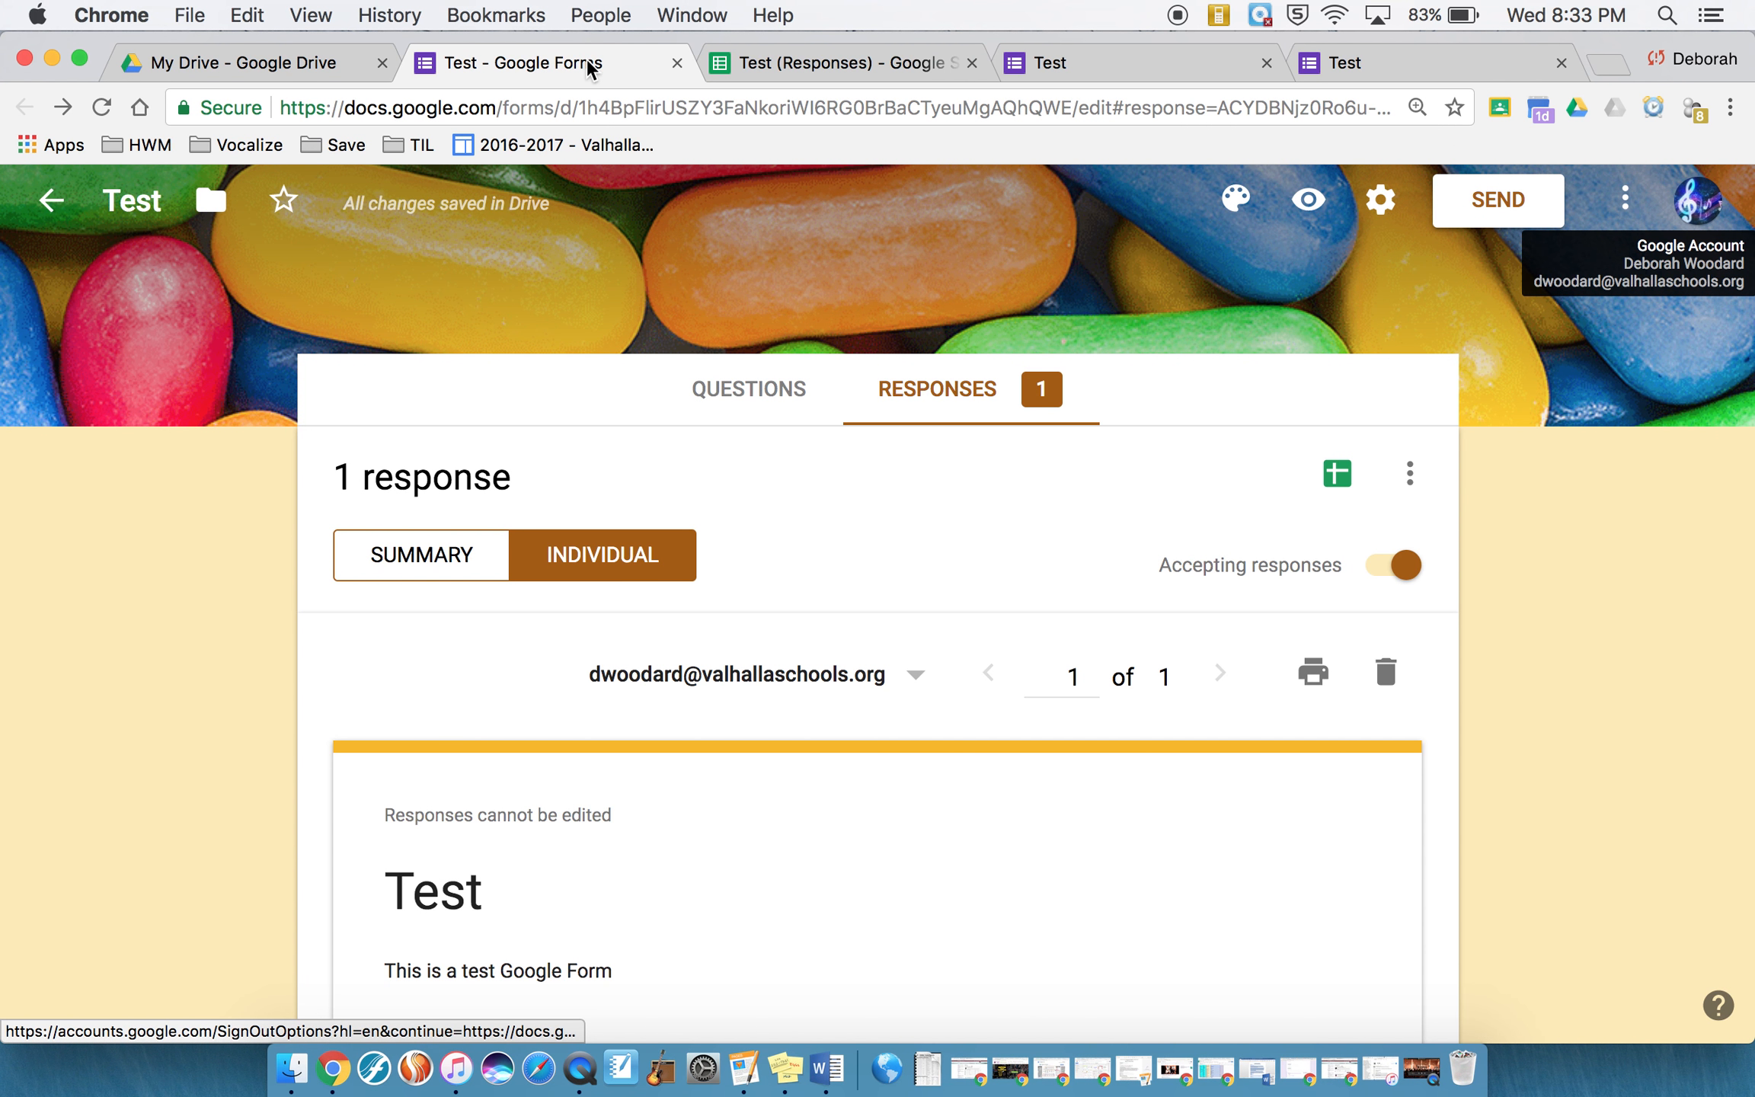